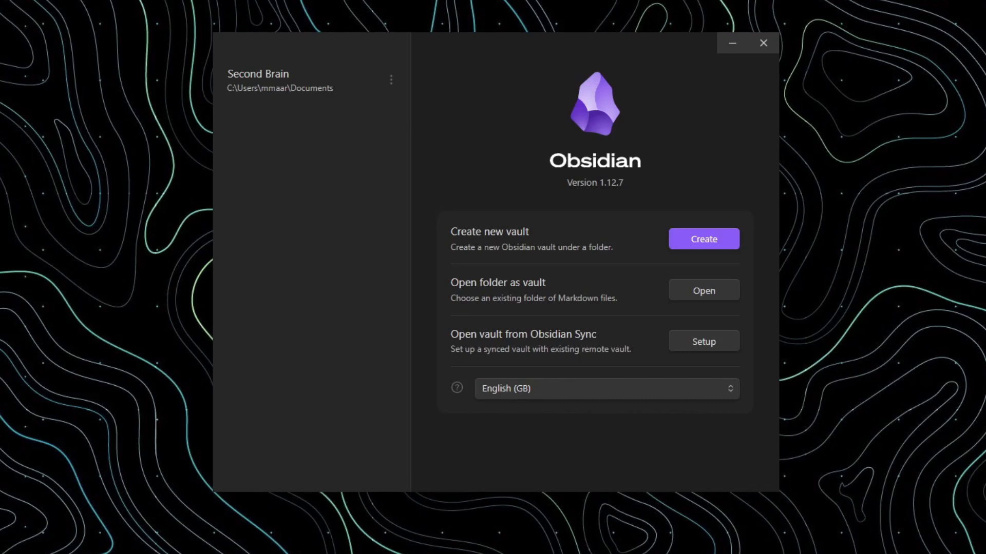
Create a local vault named YouTube Demo in the Documents folder, and close its initial Graph view and Welcome tabs.
left_click(688, 248)
left_click(658, 284)
type("YouT")
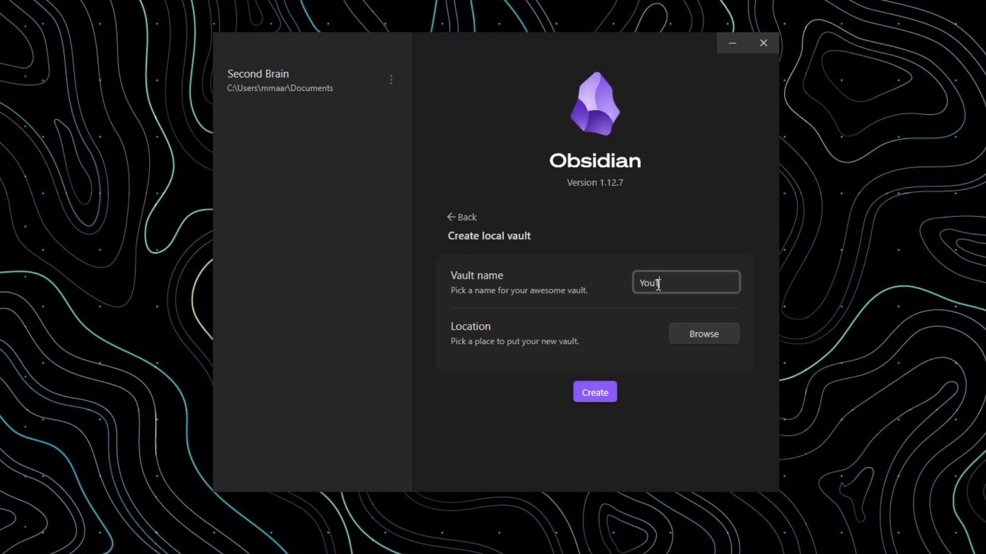
type("ube Demo")
left_click(691, 334)
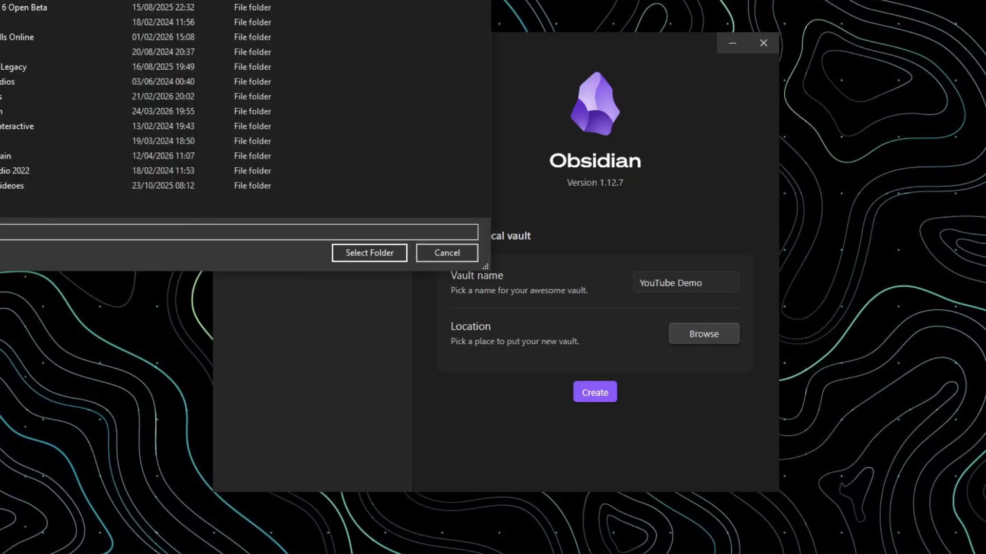
left_click(353, 254)
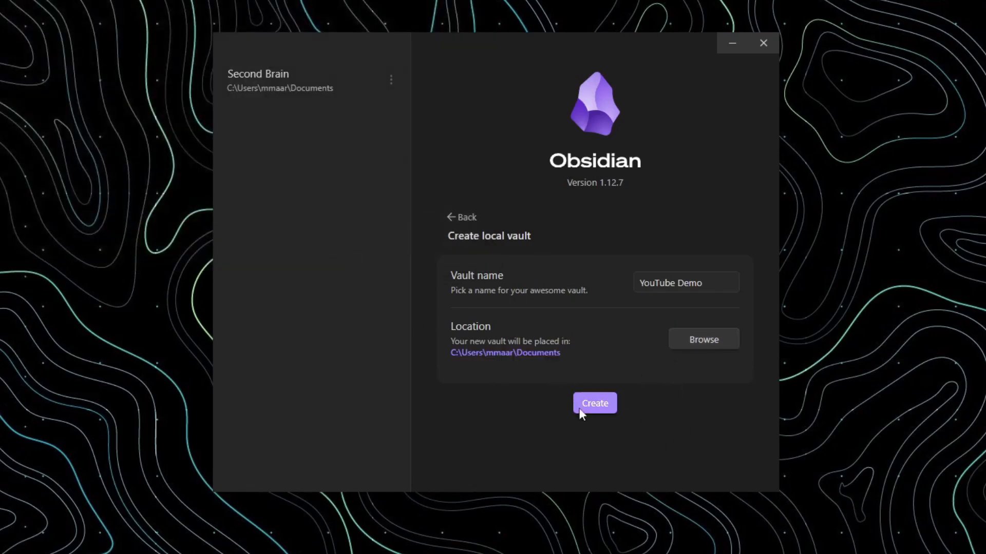
left_click(594, 406)
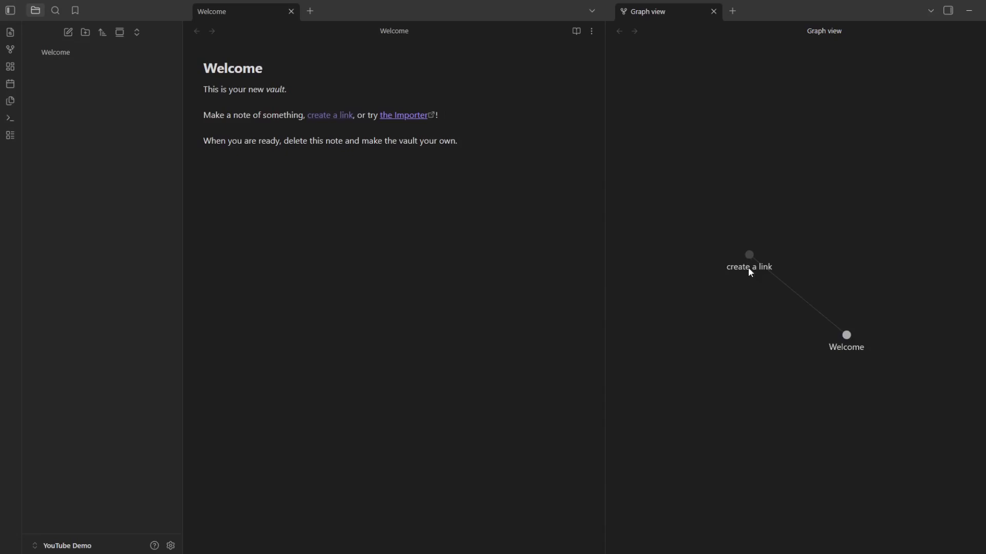
left_click(713, 11)
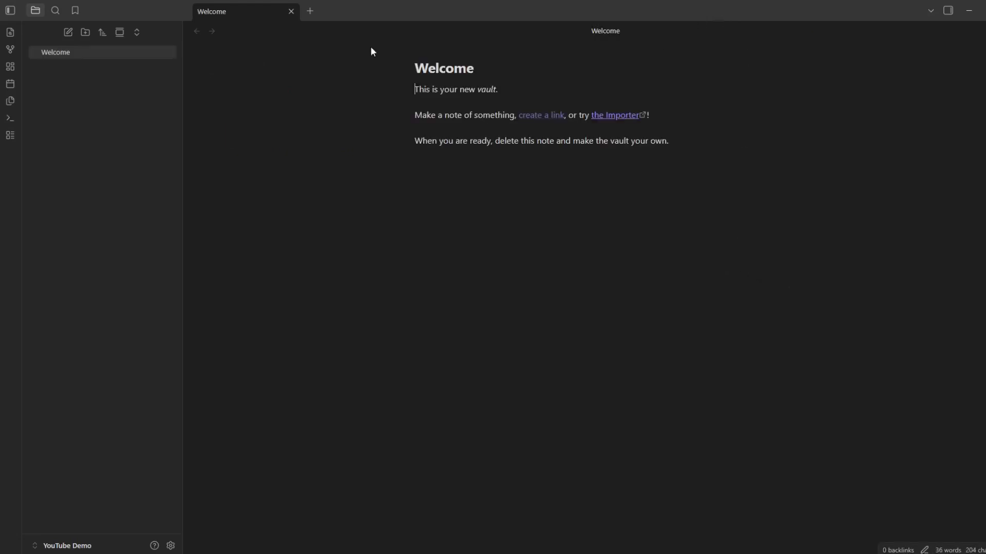
left_click(291, 11)
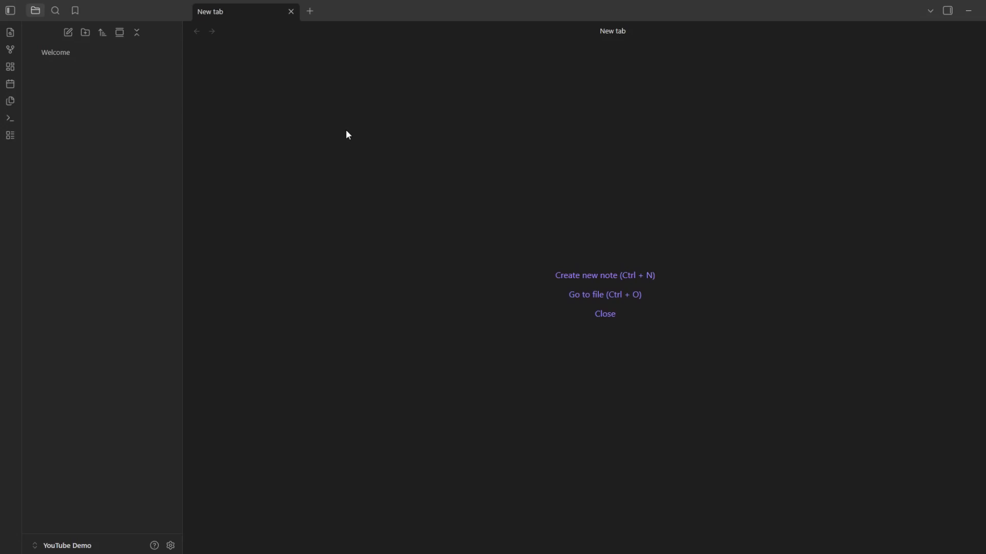
Create a note titled Newton, paste the copied portrait image into it, and check the pasted image file.
left_click(68, 33)
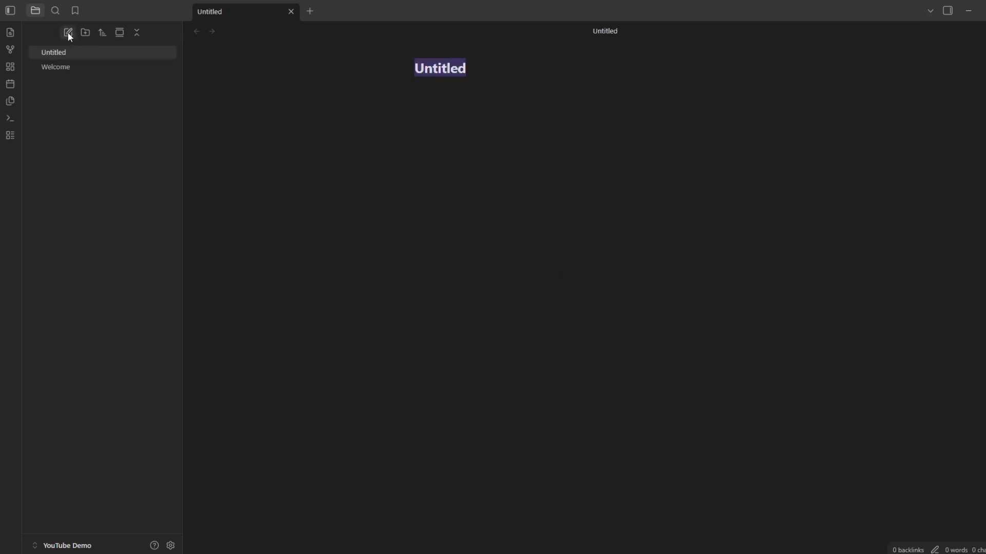
type("Newton")
key("Return")
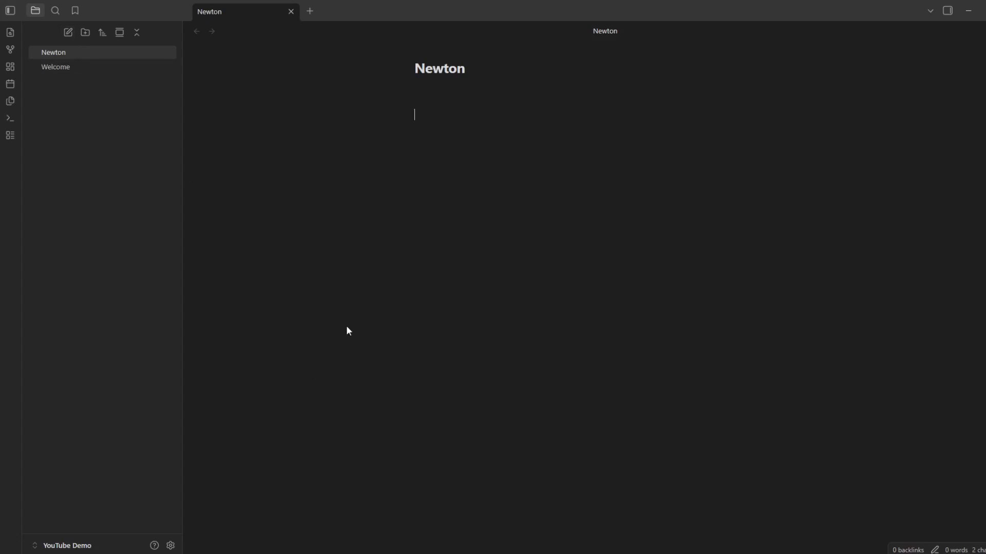
type("![[Pasted image 20260412120016.png]]")
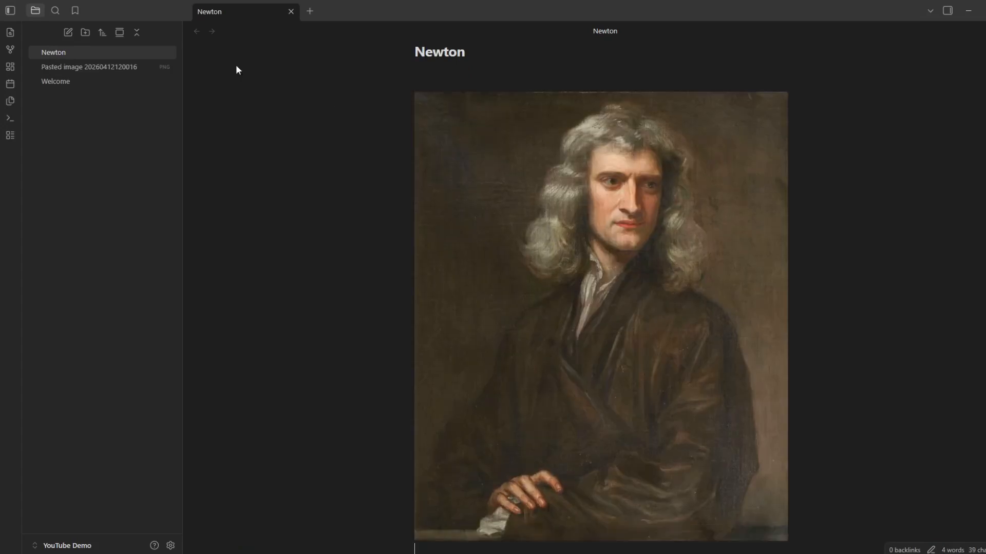
left_click(88, 66)
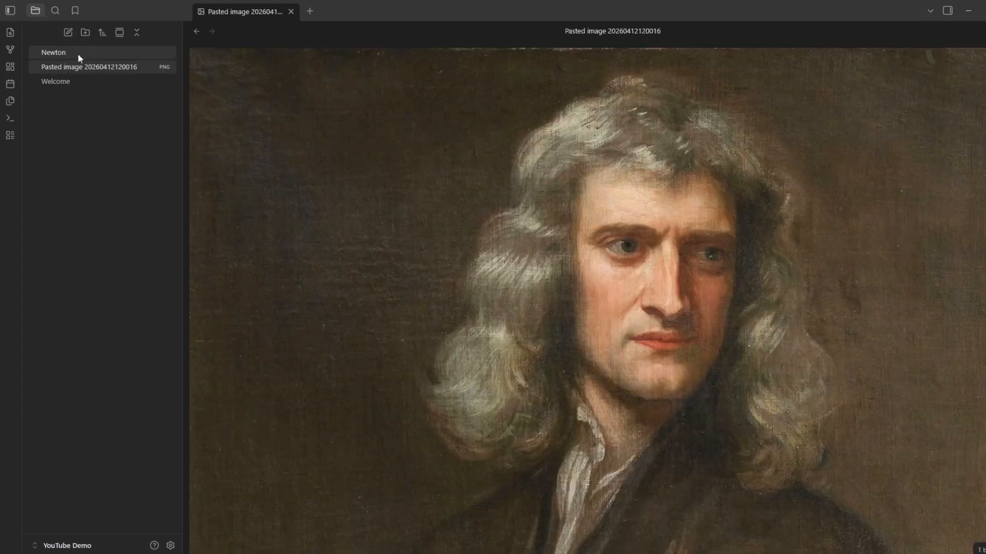
left_click(84, 53)
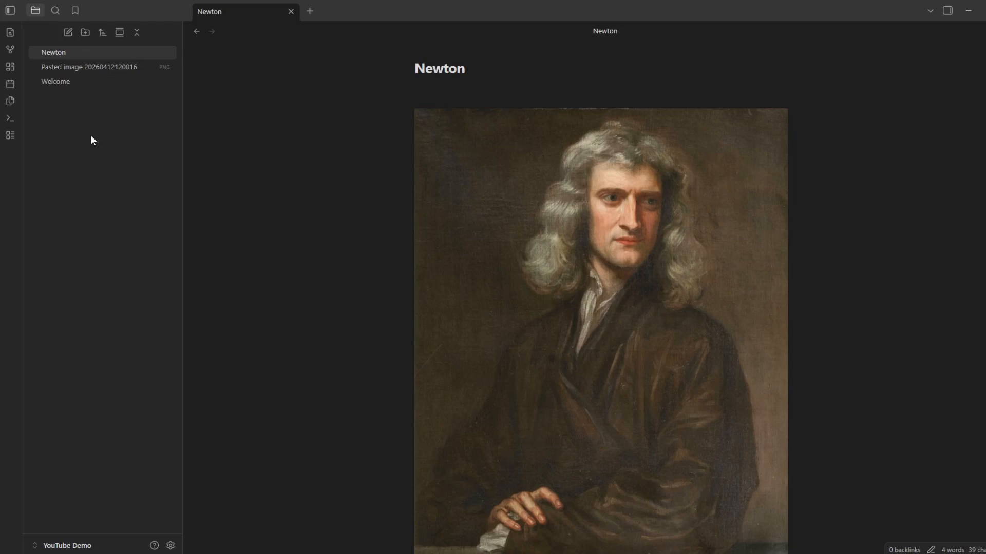
Create a folder named Physics and move the Newton note and the pasted image into it.
left_click(84, 30)
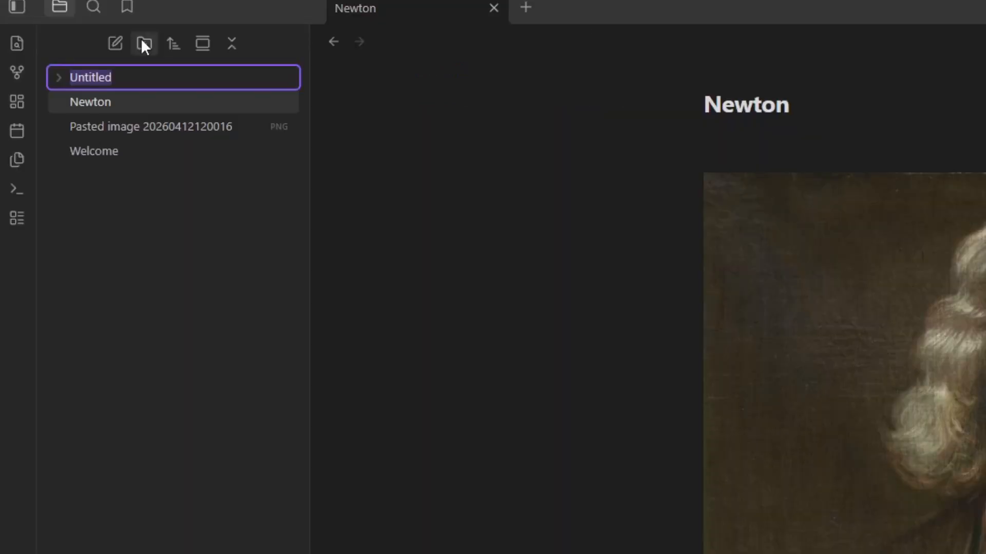
type("Physics")
key("Return")
left_click_drag(111, 96, 103, 68)
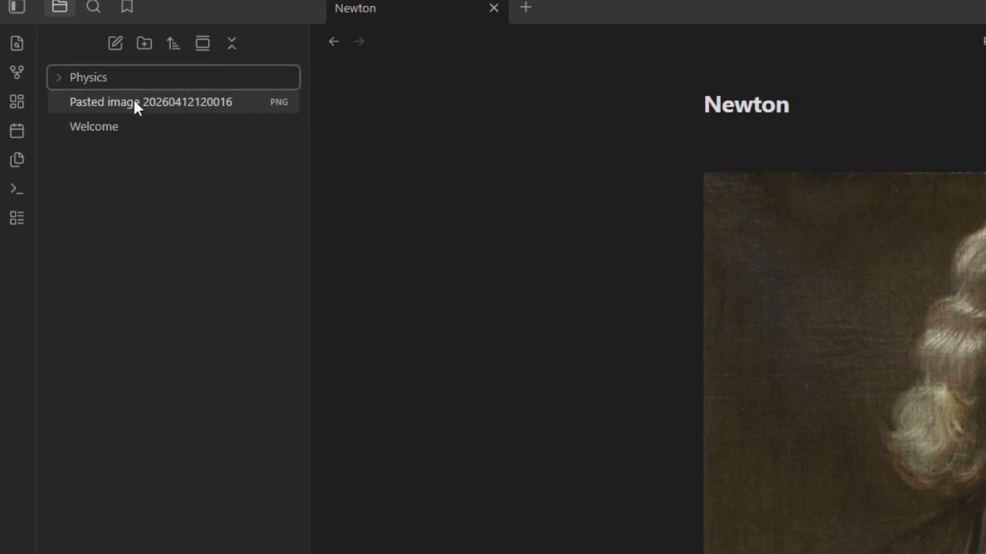
left_click_drag(116, 107, 101, 75)
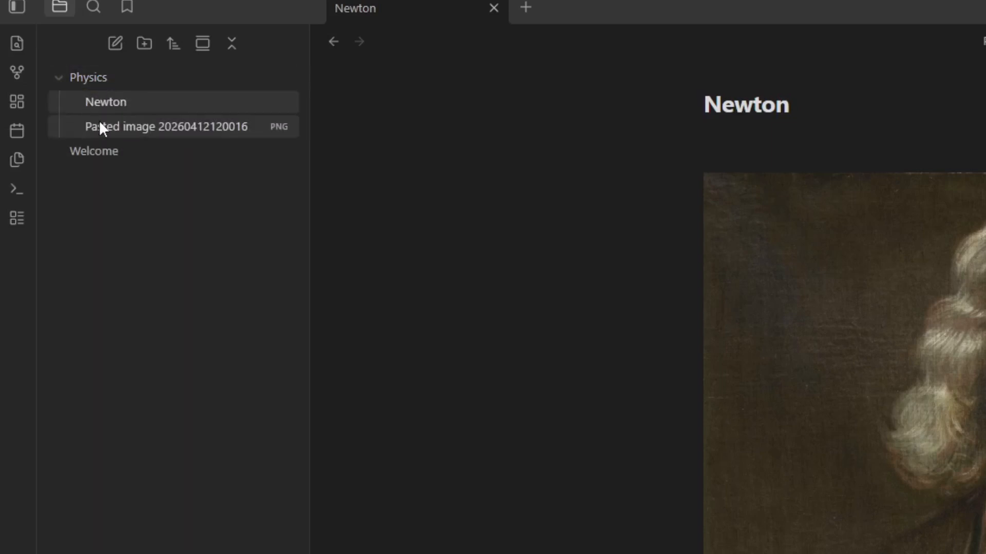
left_click(116, 77)
left_click(121, 77)
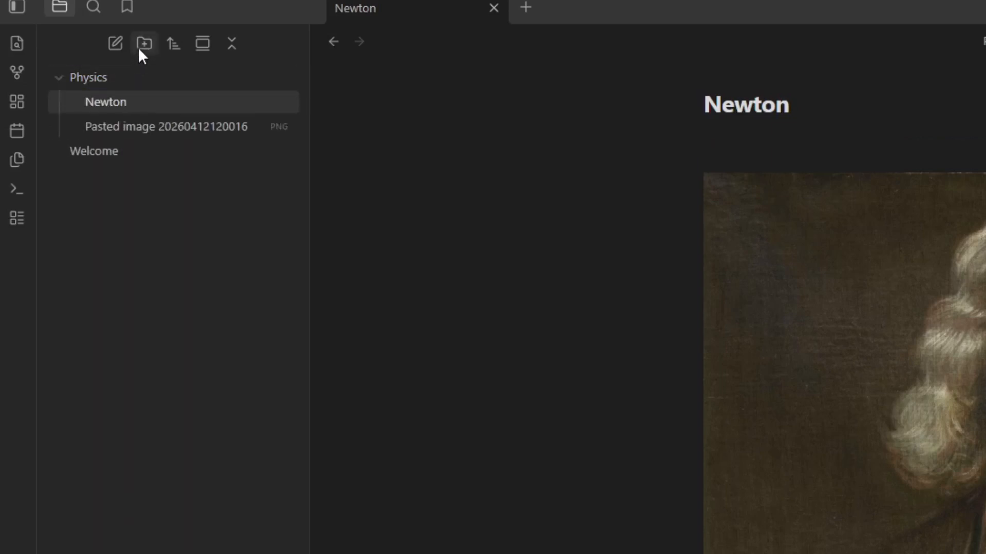
Create a folder named newton, nest it inside Physics, and move the Newton note and pasted image into it.
left_click(145, 43)
type("newton")
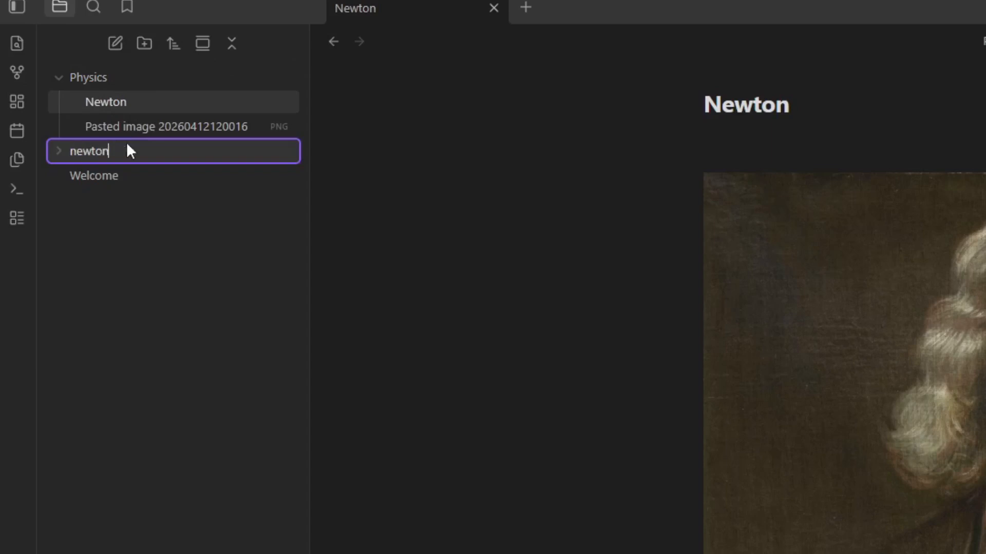
key("Return")
left_click_drag(90, 74, 124, 105)
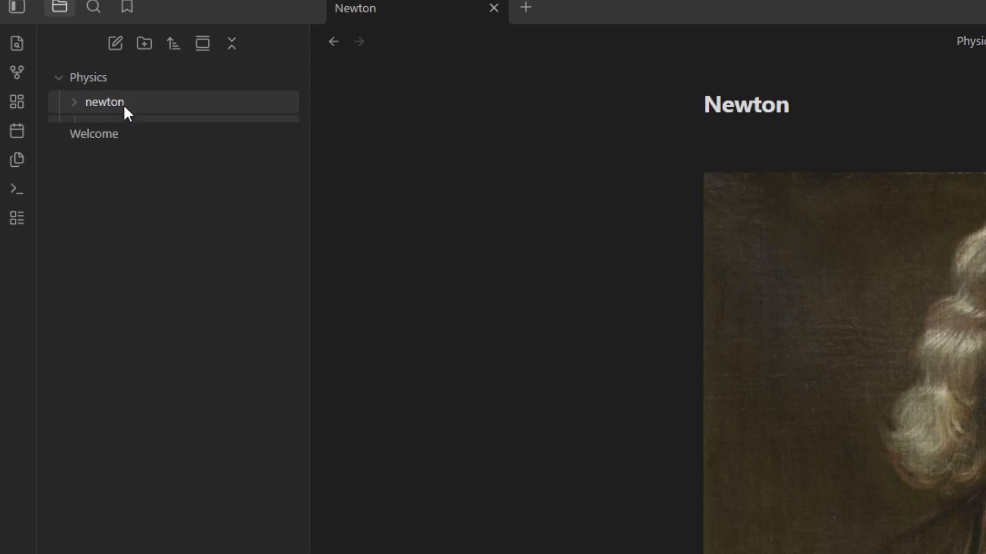
left_click(125, 104)
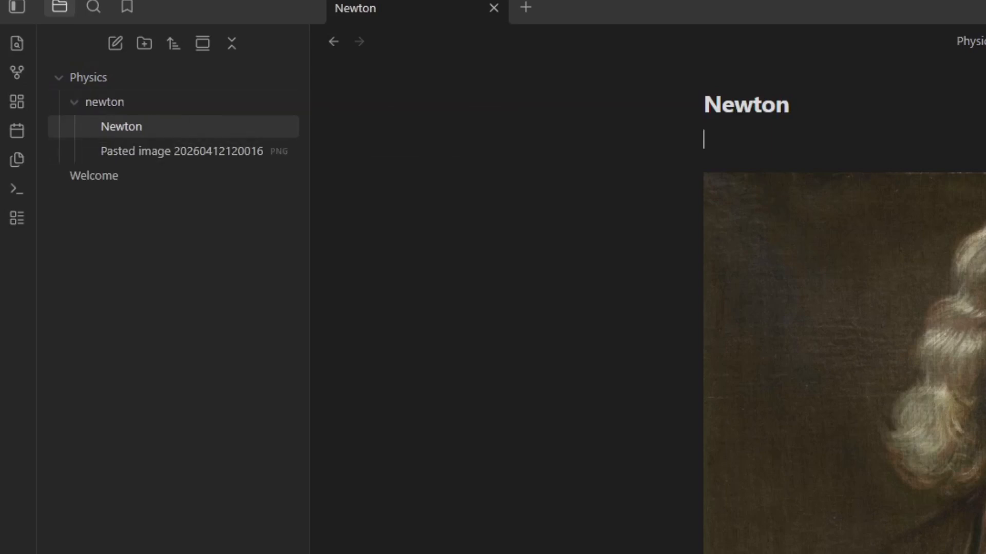
Delete the Physics folder with its contents and the Welcome note from the vault.
right_click(118, 80)
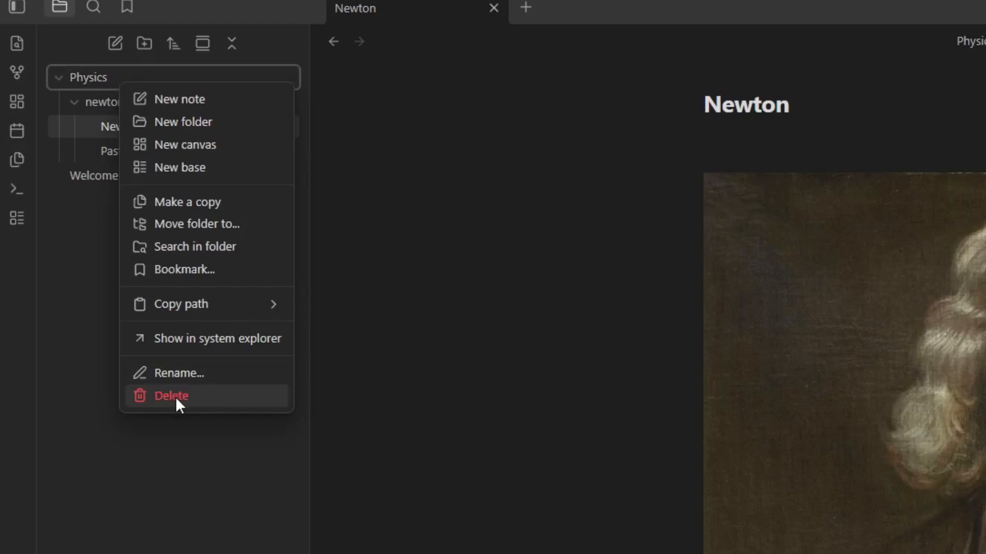
left_click(175, 398)
key("Return")
left_click(96, 79)
right_click(95, 80)
left_click(180, 433)
key("Return")
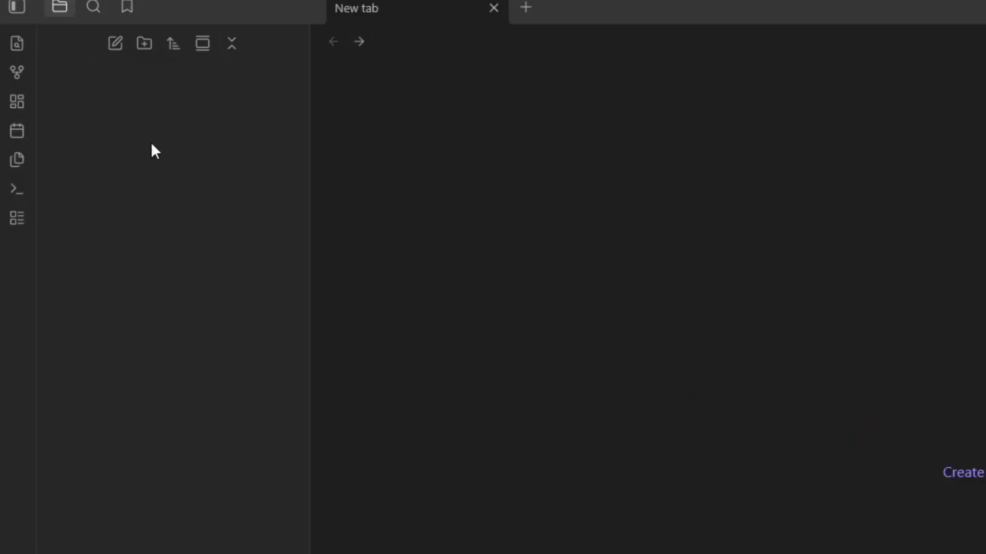
Create two top-level folders named 100 Personal and 200 Knowledge.
left_click(144, 46)
type("100")
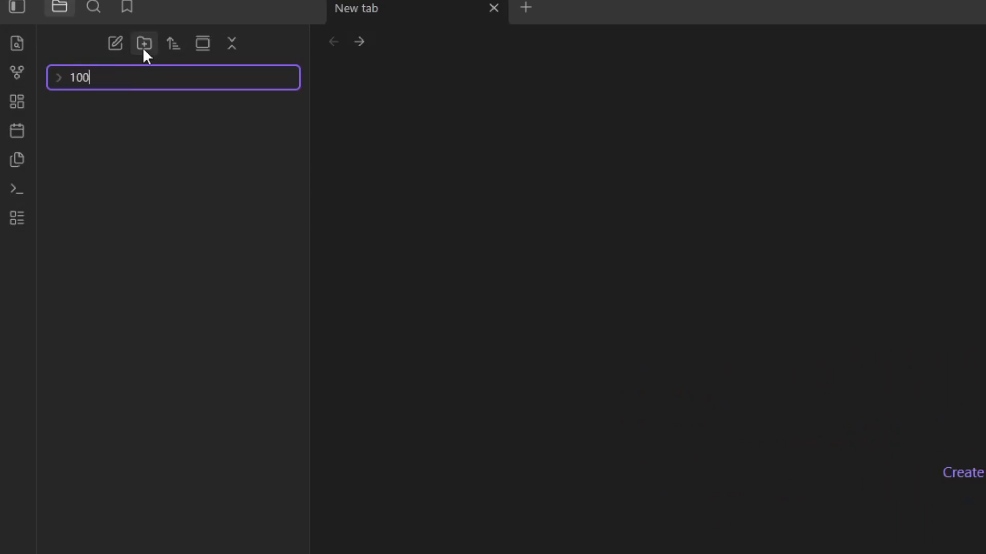
type(" Personal")
key("Return")
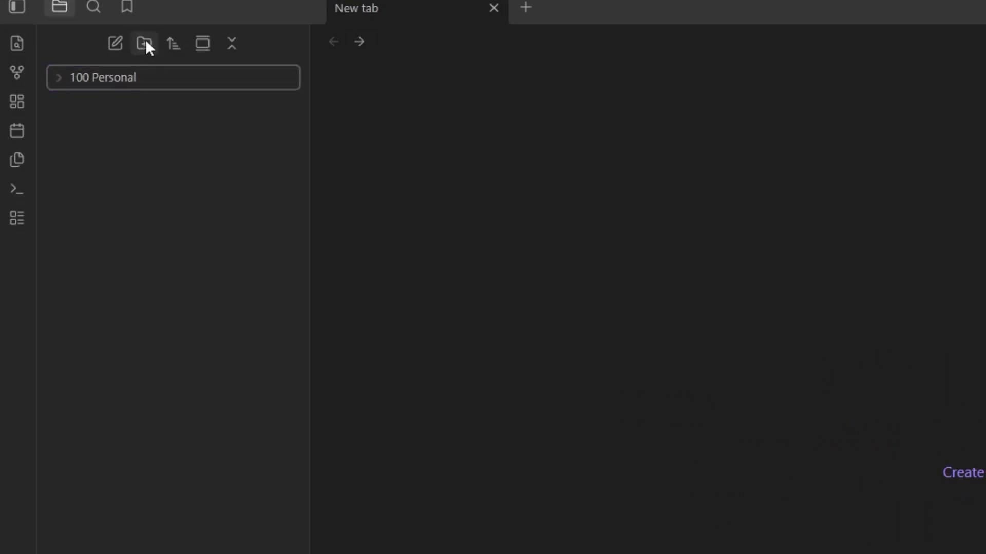
left_click(148, 44)
type("Knowledge")
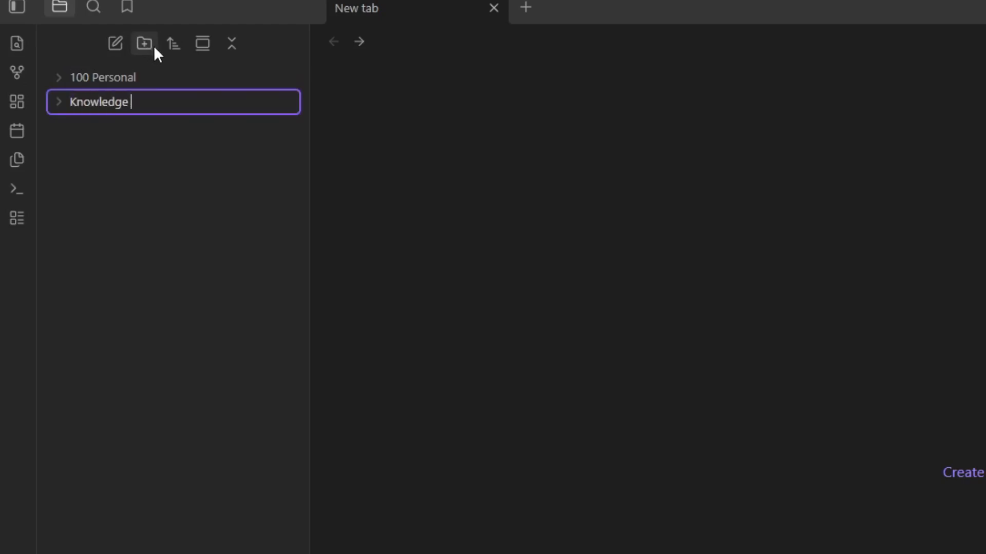
key("Home")
type("200")
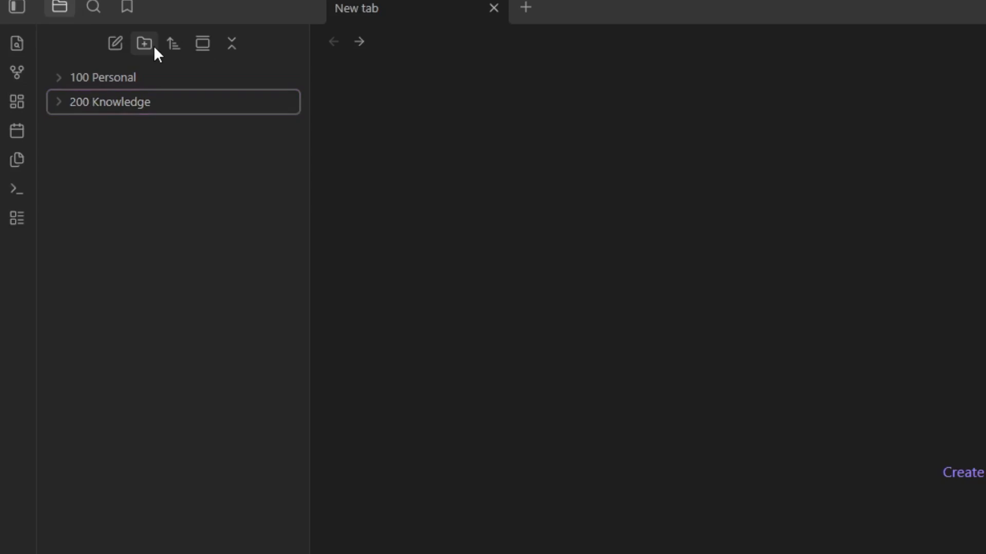
Create a third numbered top-level folder named 300 Project.
left_click(154, 44)
type("Project")
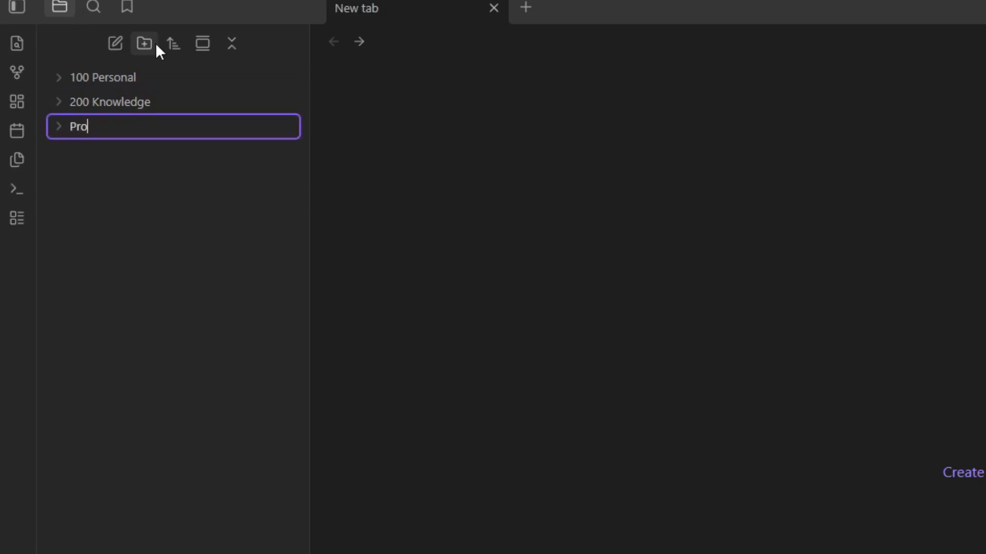
key("Home")
type("300")
key("Return")
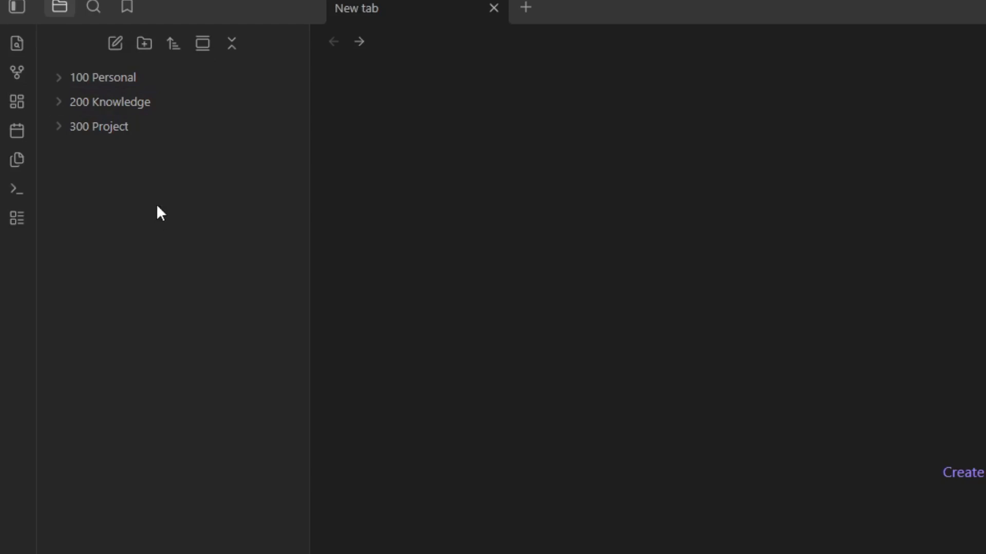
Create two more top-level folders named unsorted and files.
left_click(144, 44)
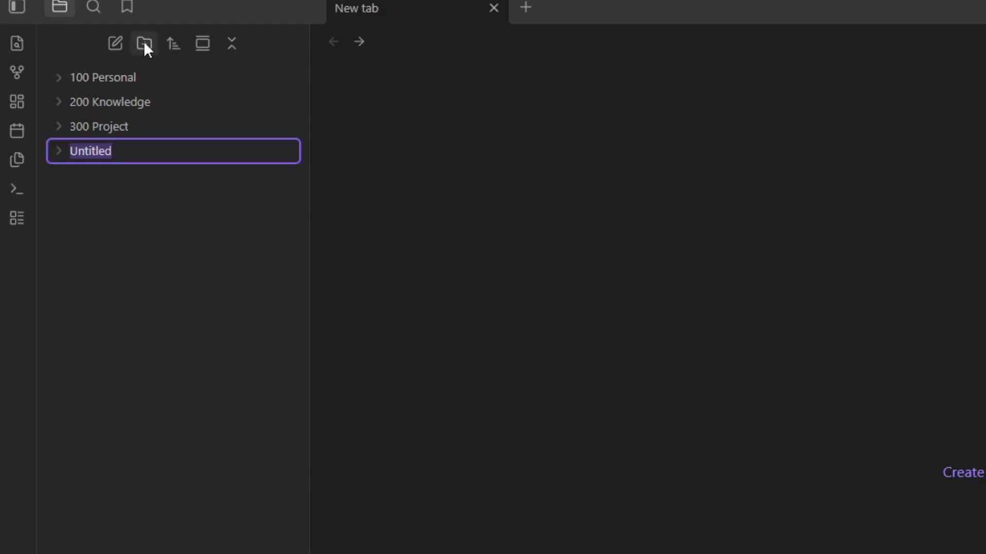
type("unsorted")
key("Return")
left_click(144, 45)
type("files")
key("Return")
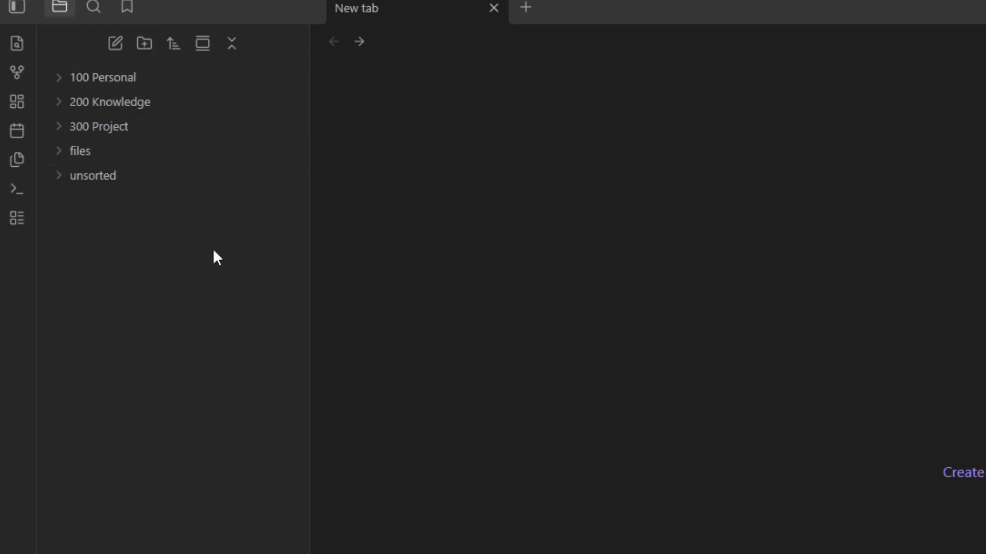
In the Files and links settings, set new notes to be created in the specified folder unsorted.
left_click(170, 545)
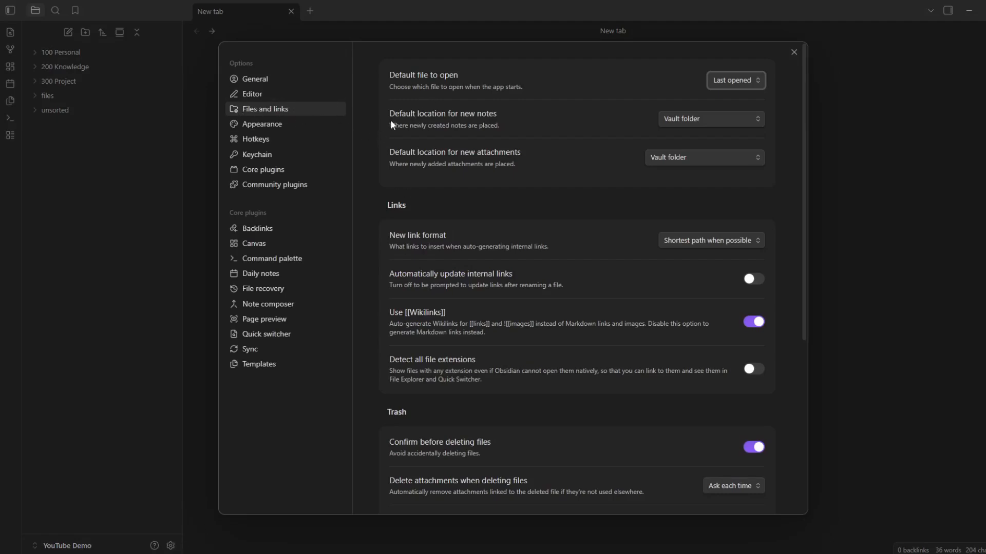
left_click(672, 122)
left_click(689, 157)
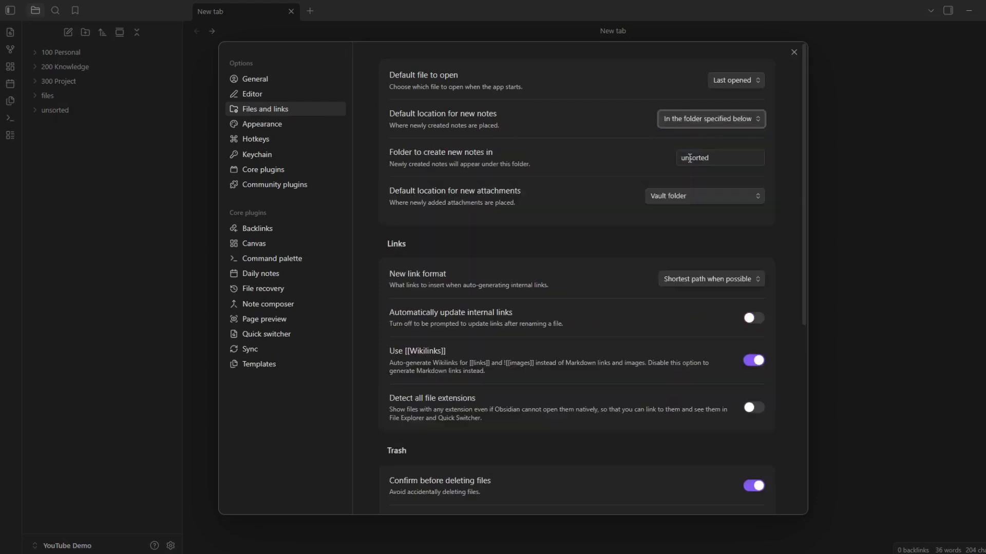
left_click(728, 156)
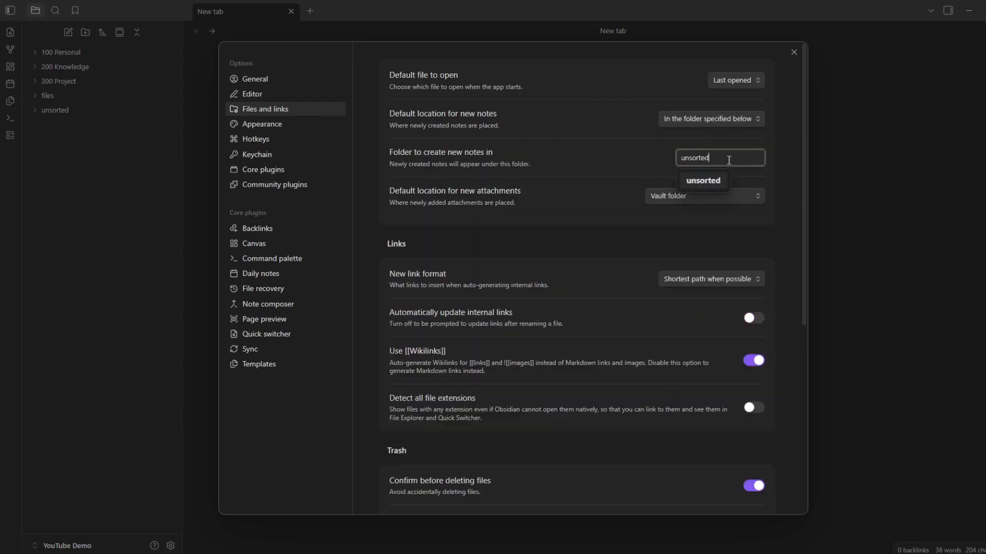
left_click(653, 156)
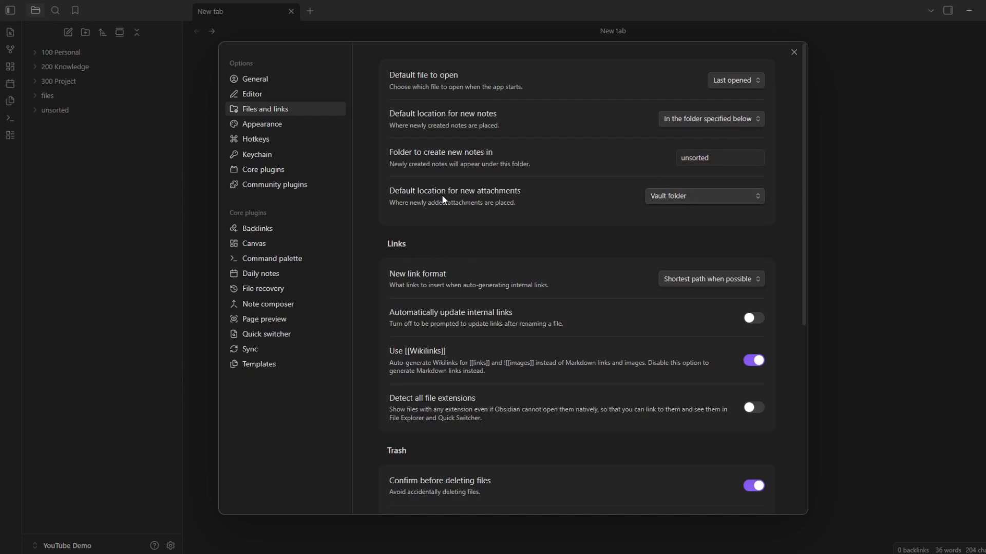
Set the default location for new attachments to the specified folder files, and close the settings.
left_click(671, 196)
left_click(679, 253)
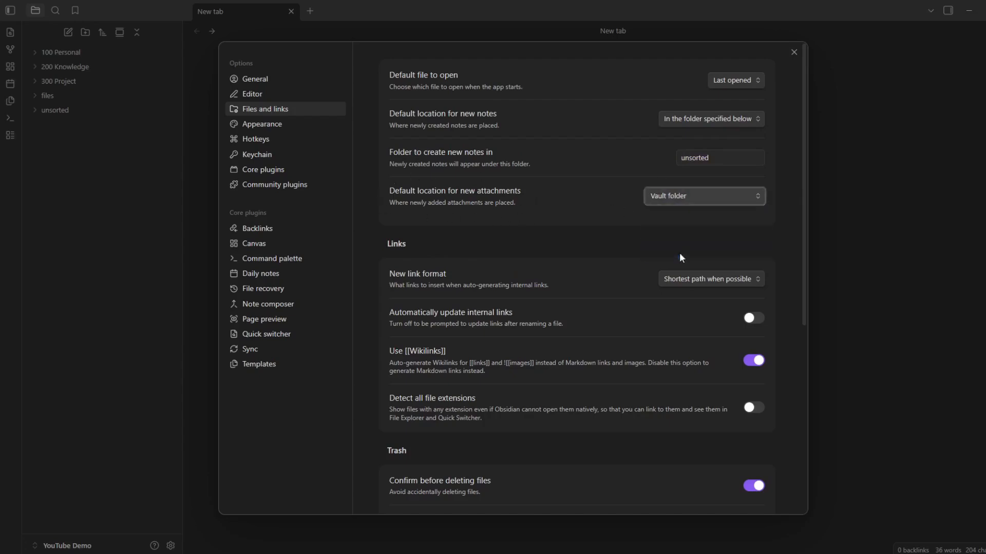
left_click(692, 241)
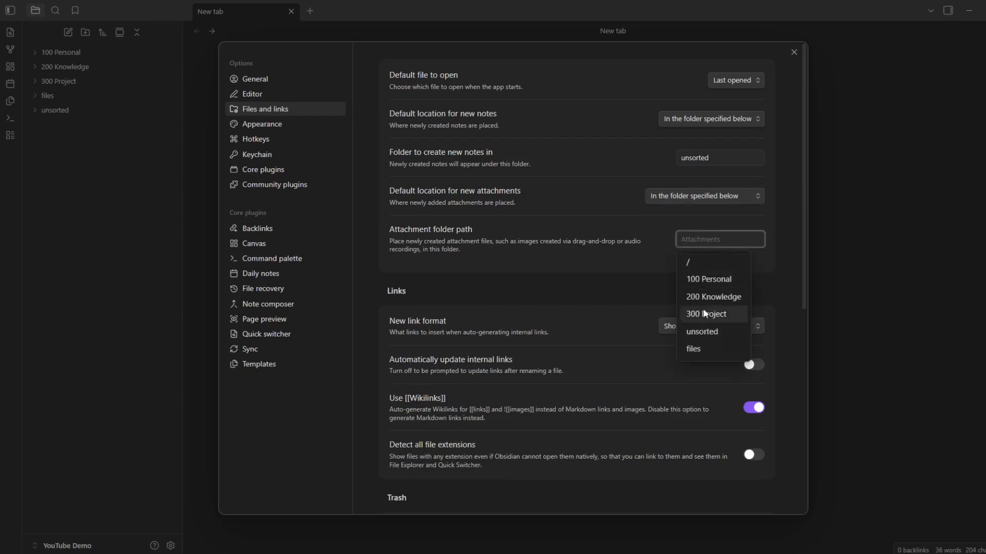
left_click(701, 346)
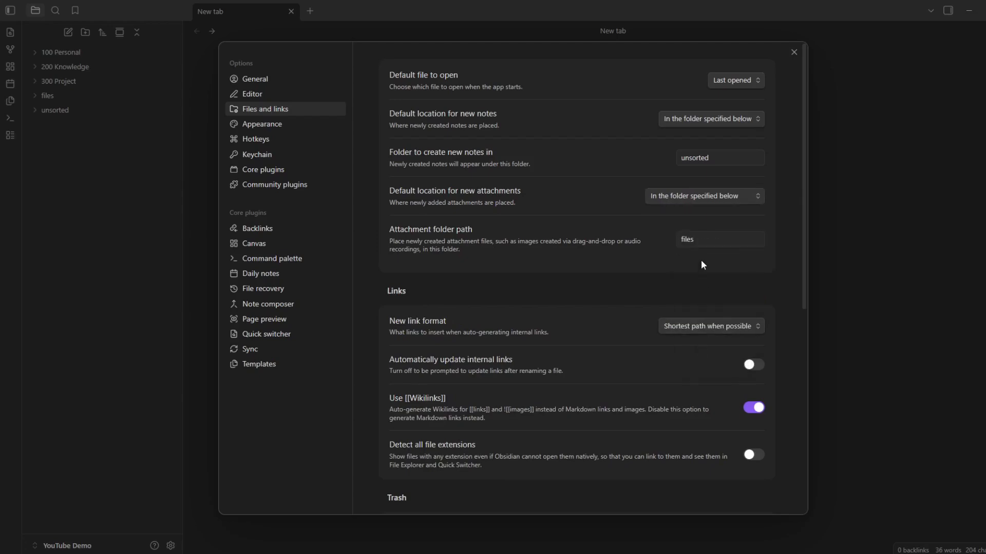
key("Escape")
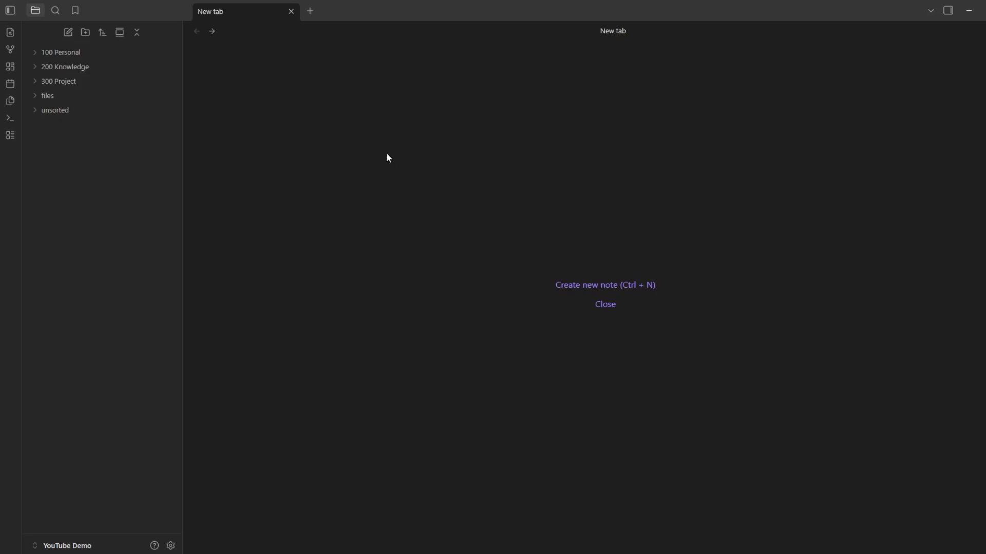
Create a note named Physics inside the 200 Knowledge folder.
left_click(48, 67)
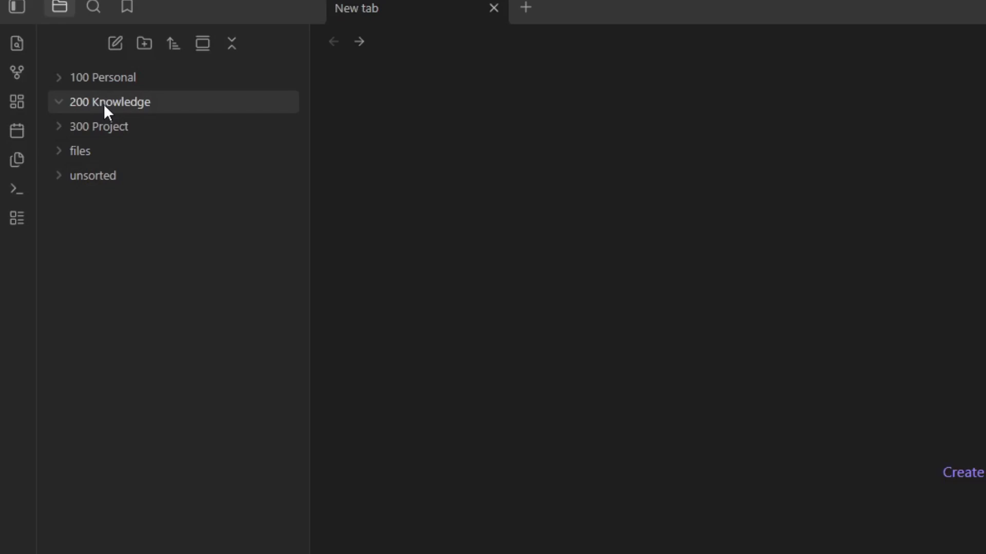
right_click(106, 103)
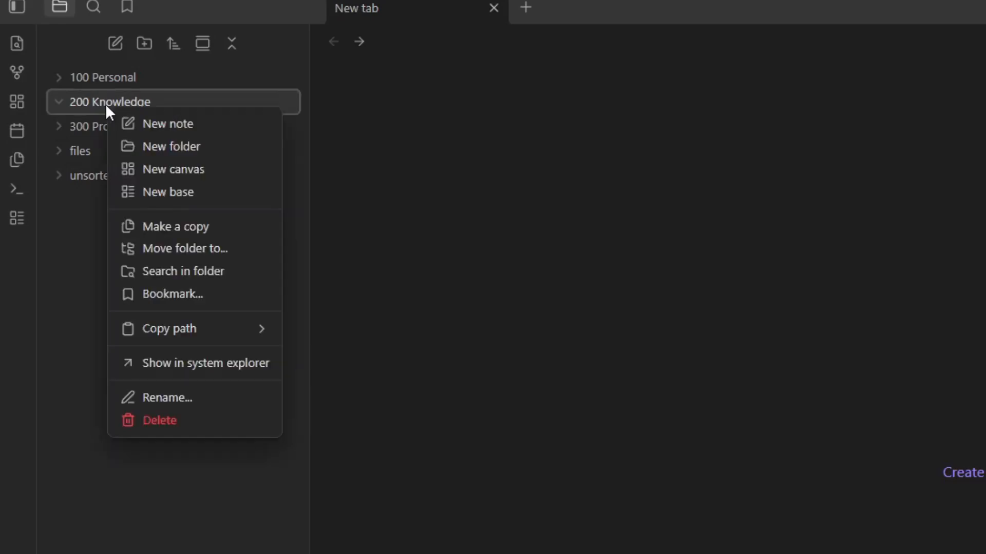
left_click(154, 126)
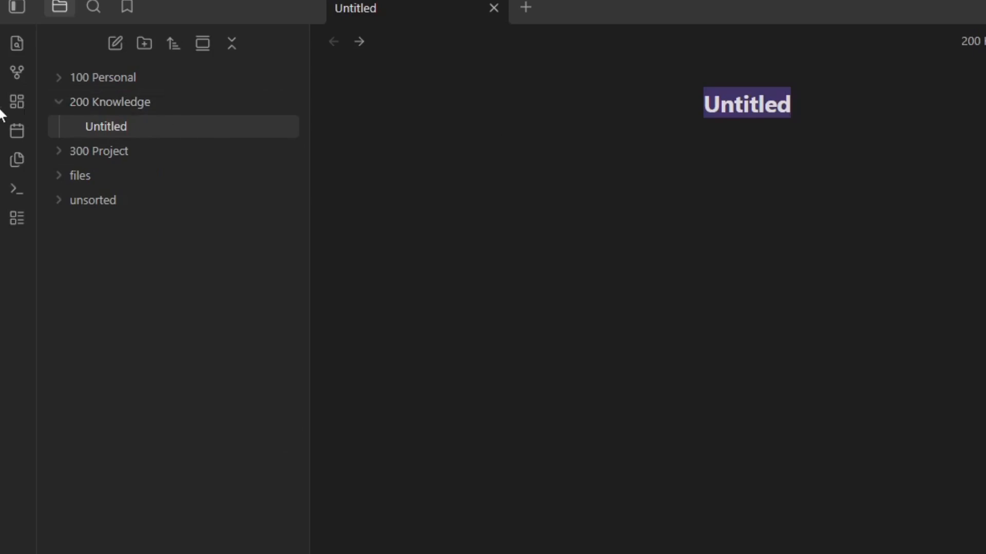
type("Ap")
key("BackSpace")
key("BackSpace")
type("Phjy")
key("BackSpace")
key("BackSpace")
type("ysics")
key("Return")
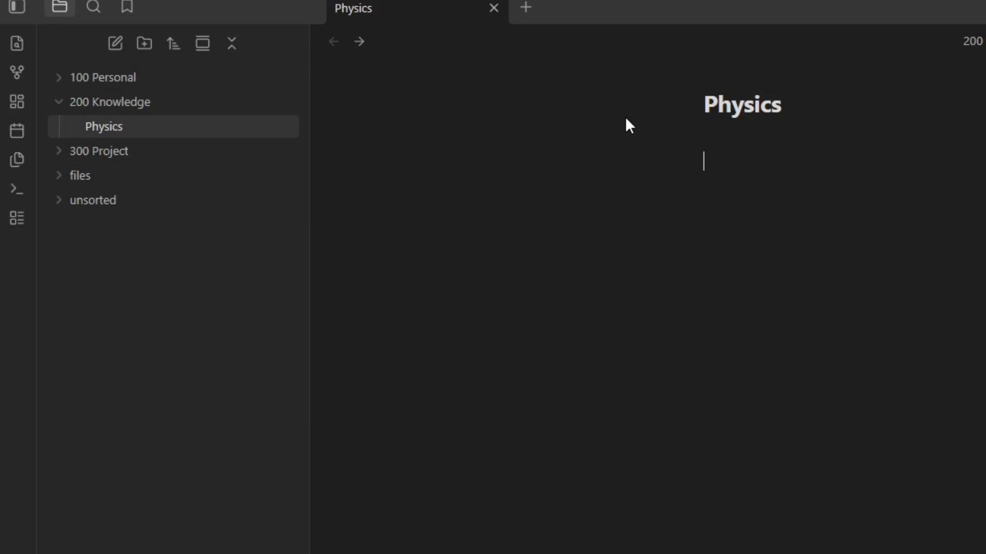
Add an internal link to newton in the Physics note and follow it to create the linked note.
type("[[newto")
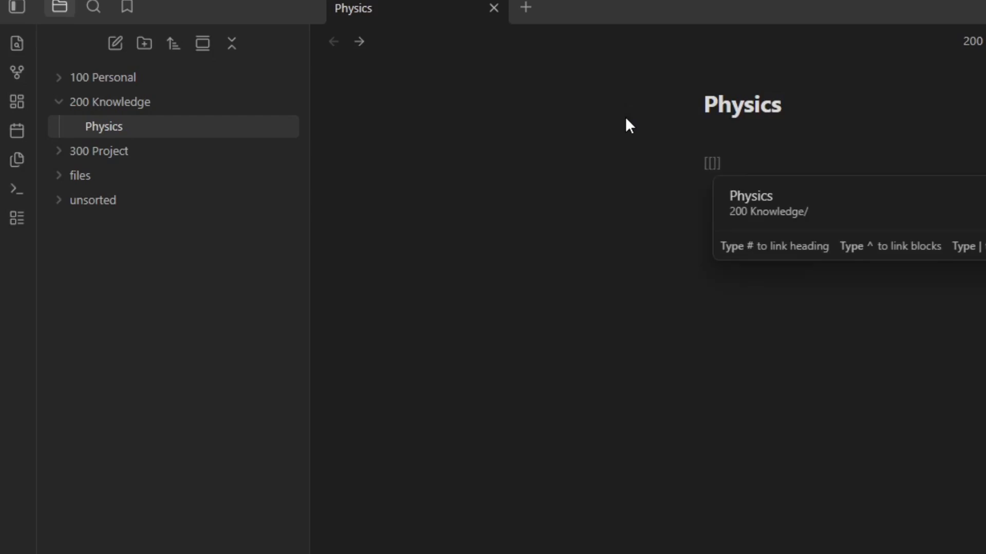
type("n")
key("End")
key("Return")
key("Return")
left_click(726, 163)
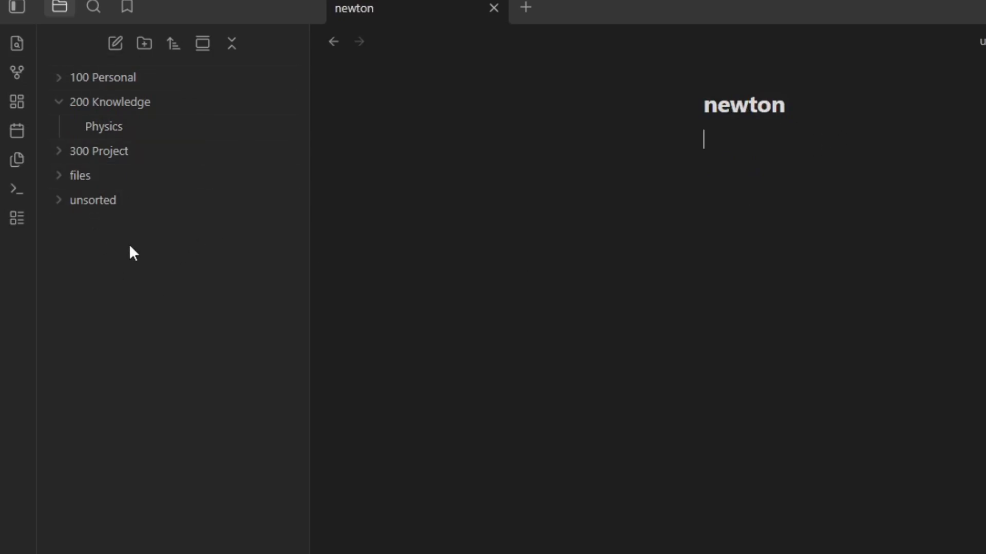
Reopen the Physics note and expand the unsorted folder to check where the newton note is stored.
left_click(112, 129)
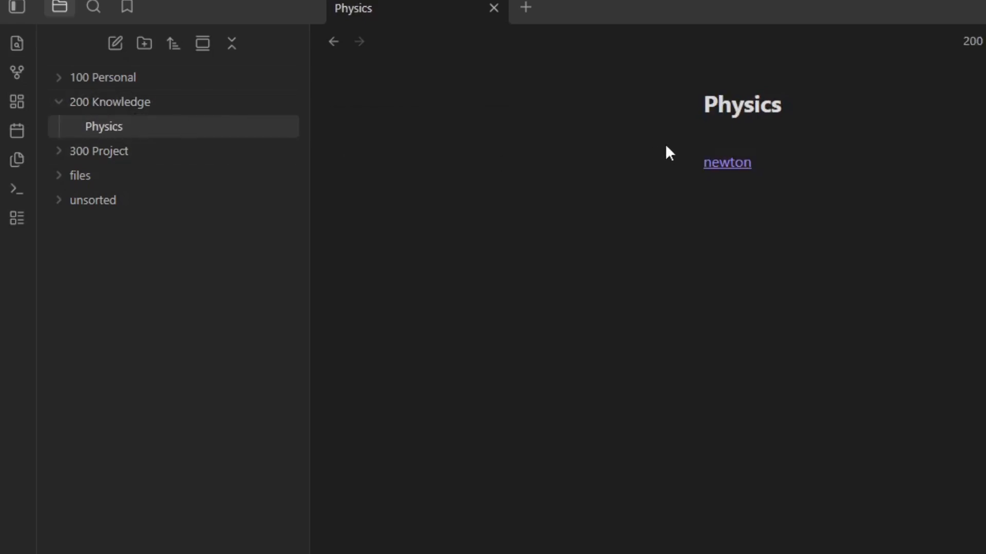
left_click(83, 205)
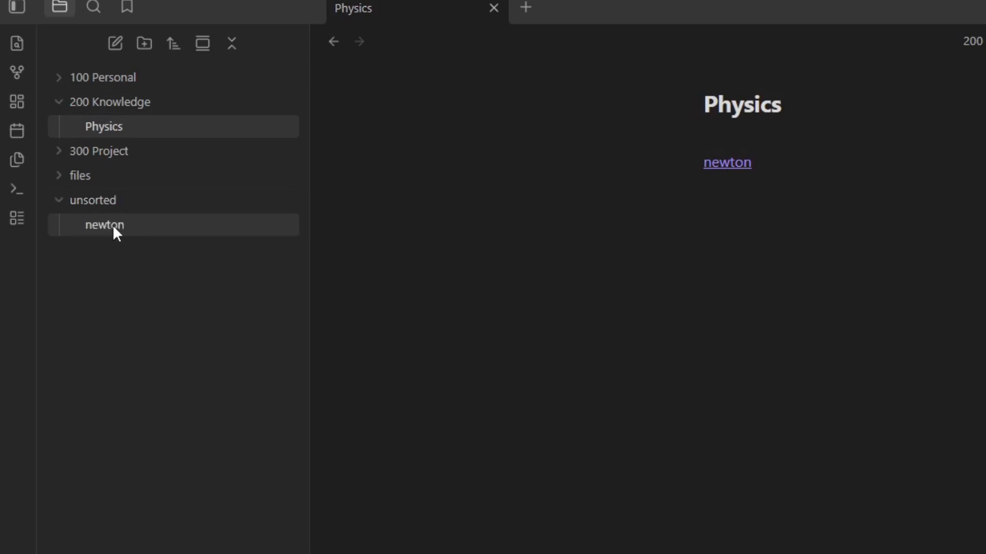
left_click(743, 227)
left_click(733, 203)
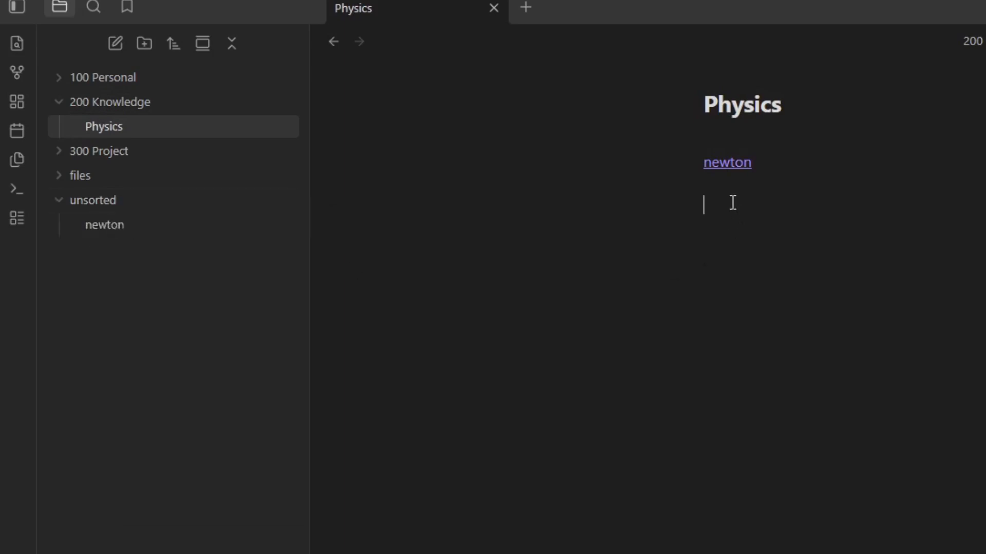
left_click(110, 127)
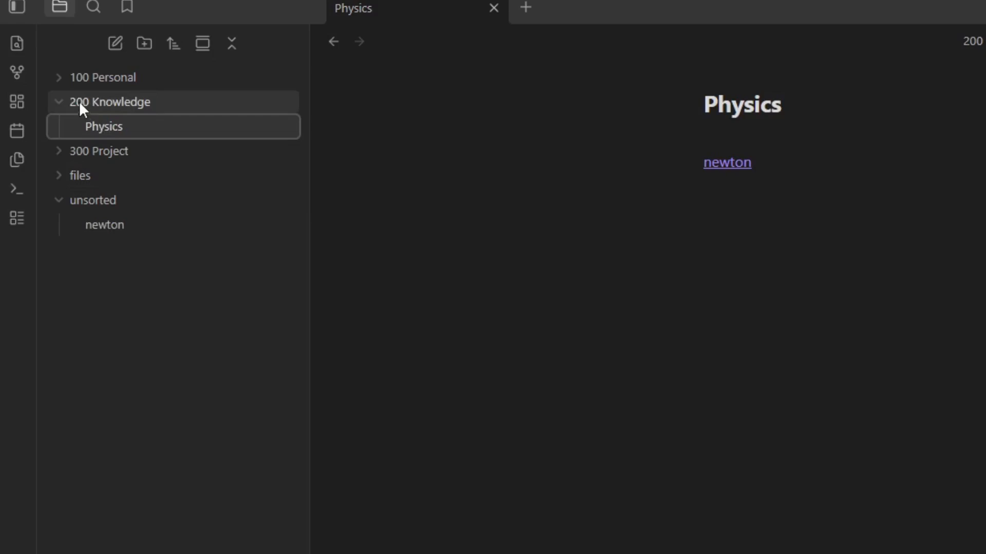
Open the newton note through its link, paste the copied portrait image into it, and collapse the unsorted folder.
left_click(721, 164)
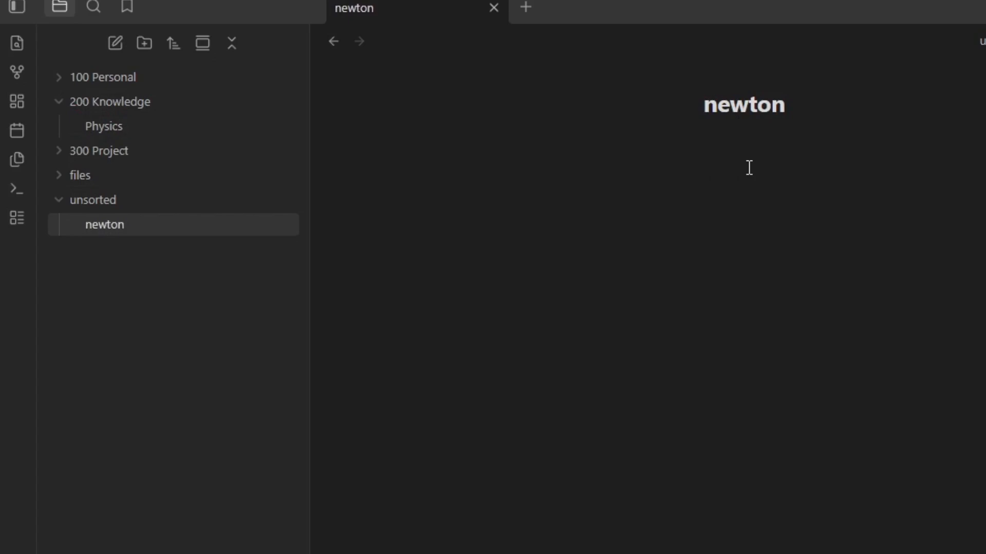
key("ctrl+v")
key("Return")
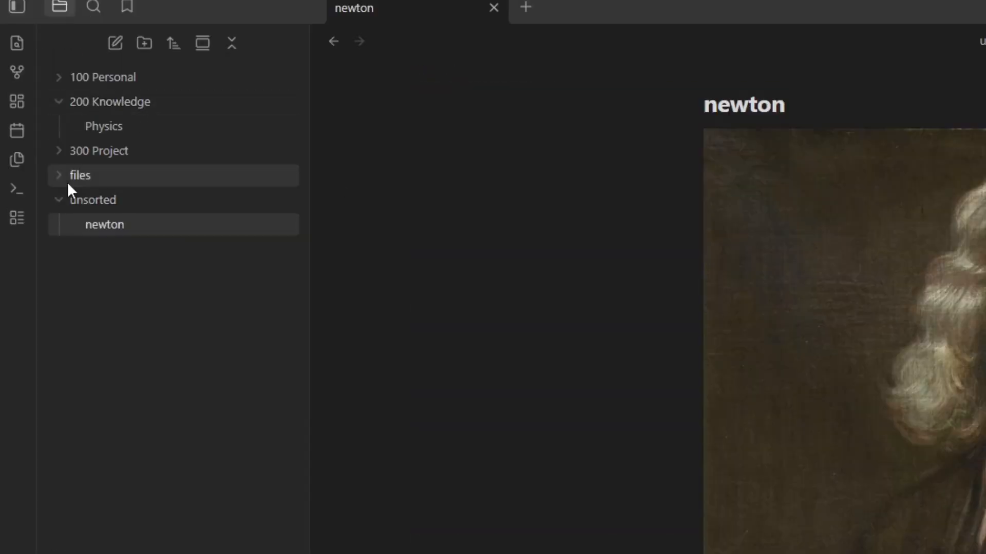
left_click(69, 181)
left_click(85, 207)
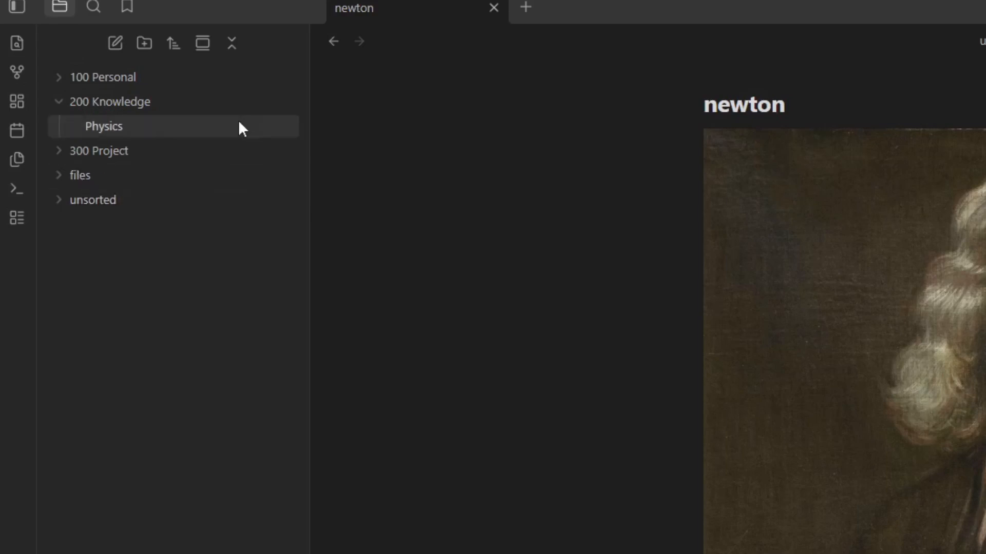
Reopen the Physics note and insert a red apple emoji in front of its title.
left_click(188, 129)
left_click(852, 223)
left_click(795, 188)
left_click(755, 137)
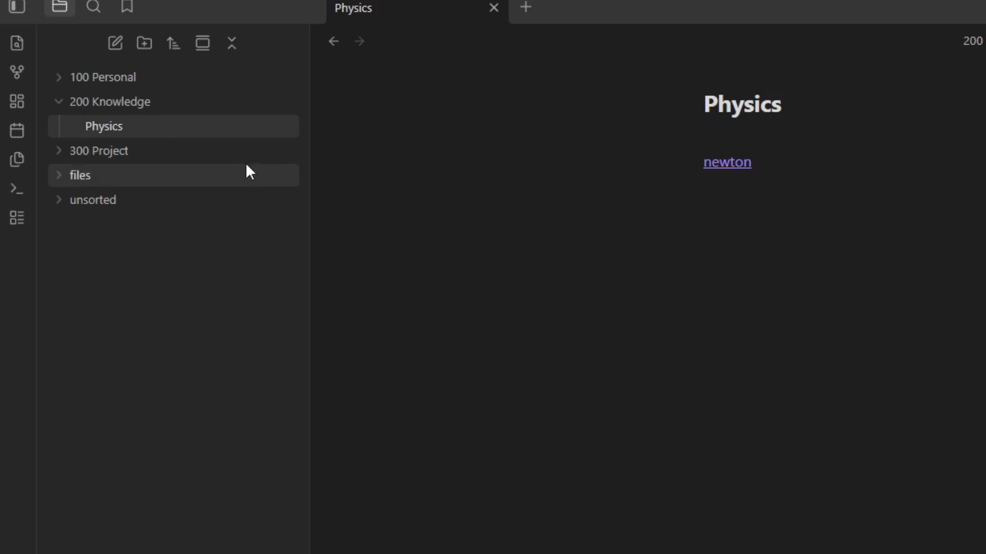
left_click(706, 101)
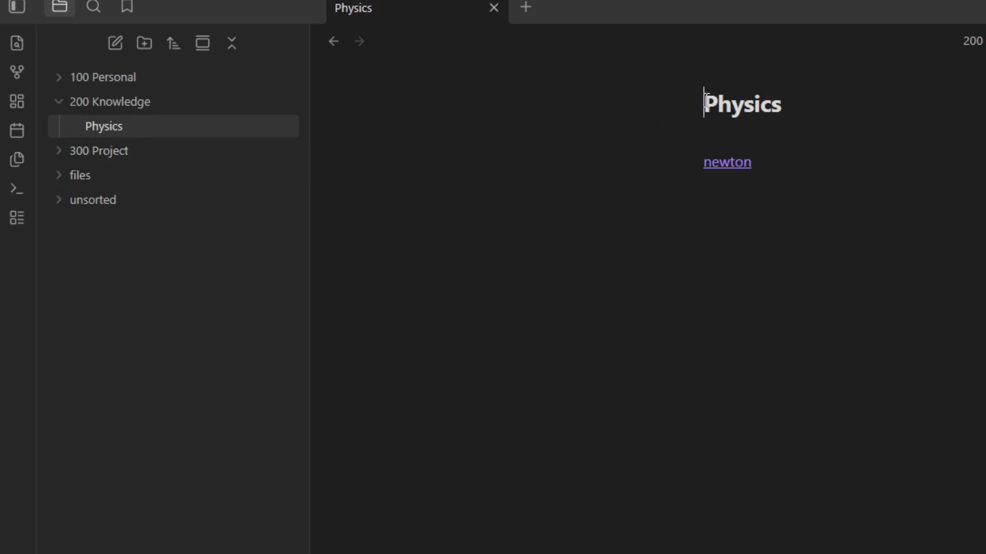
key("super+period")
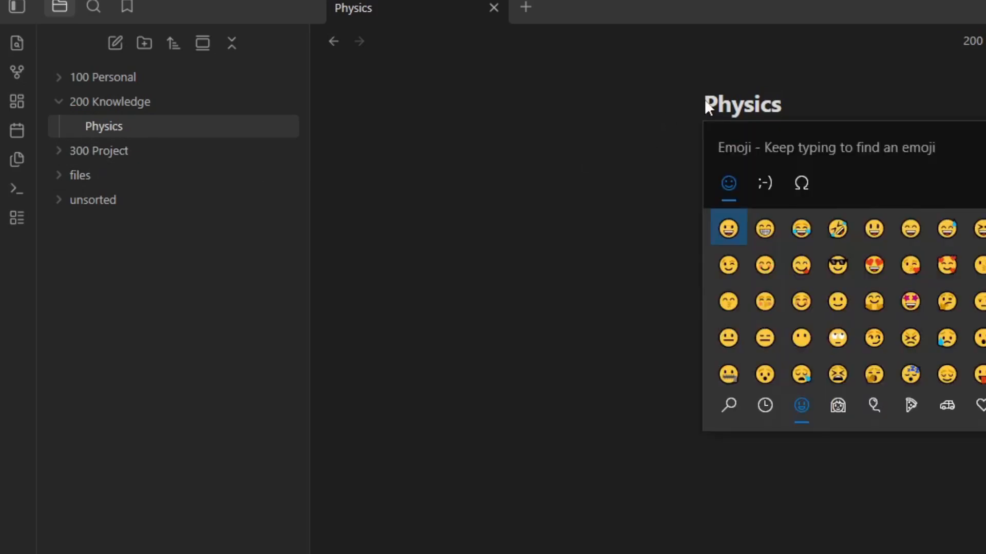
type("appl")
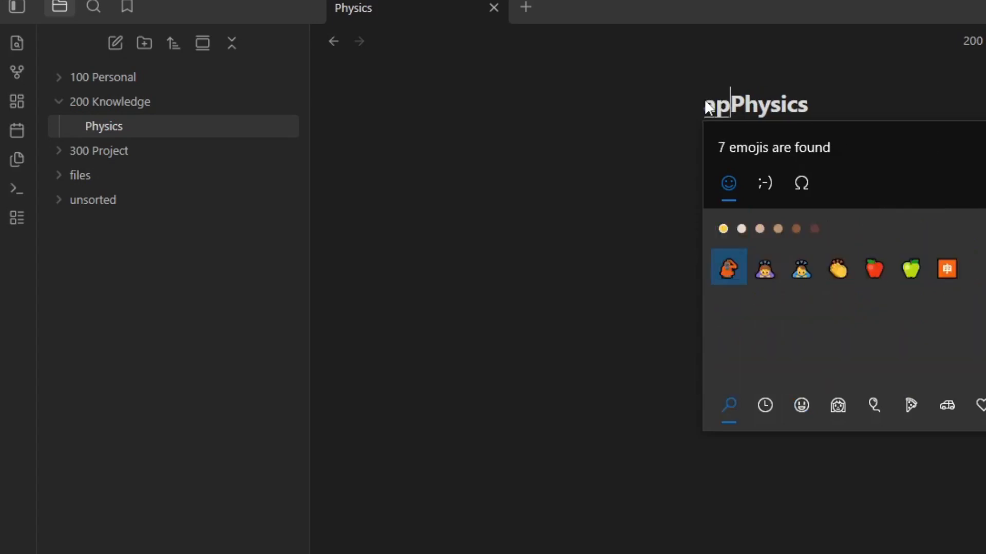
key("Return")
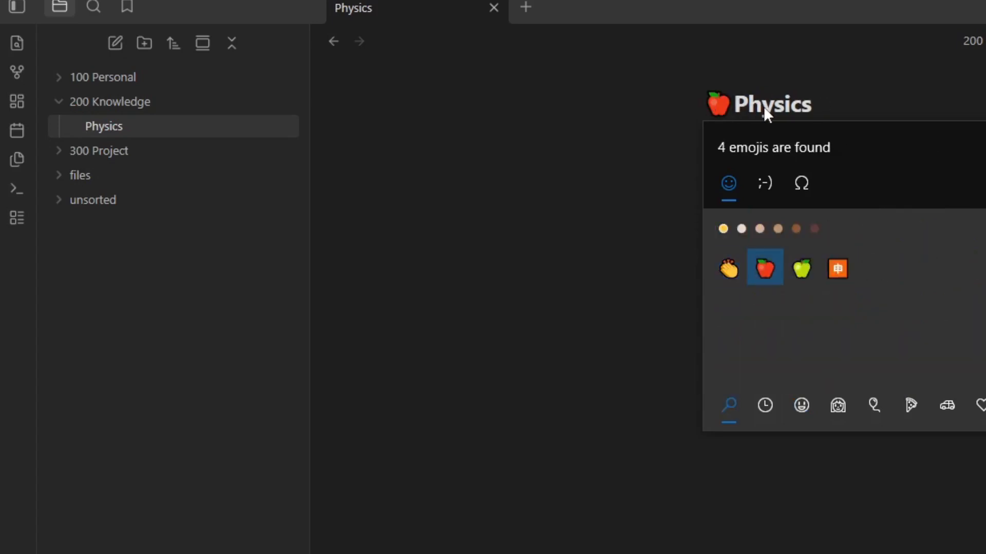
left_click(841, 207)
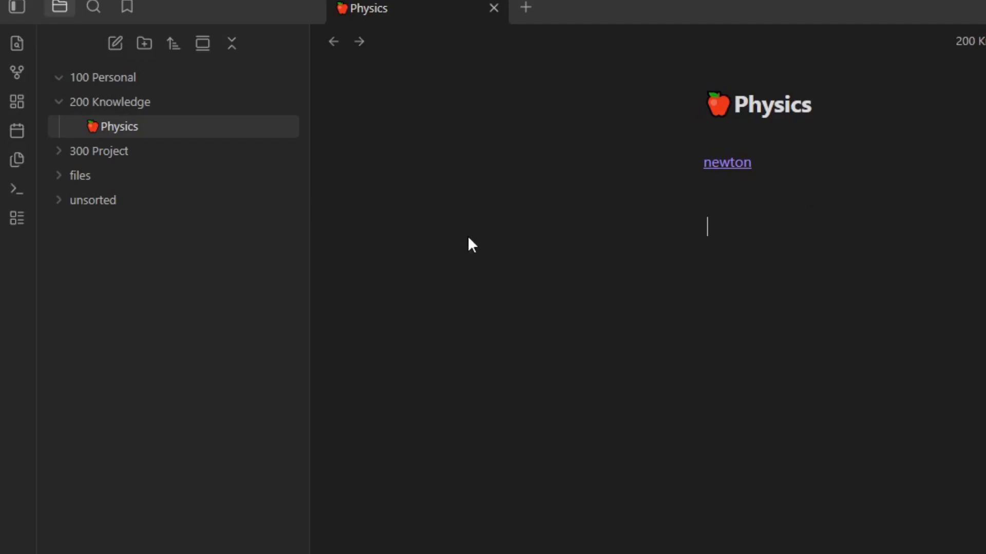
Create a note named Gift ideas inside the 100 Personal folder.
right_click(168, 72)
left_click(202, 92)
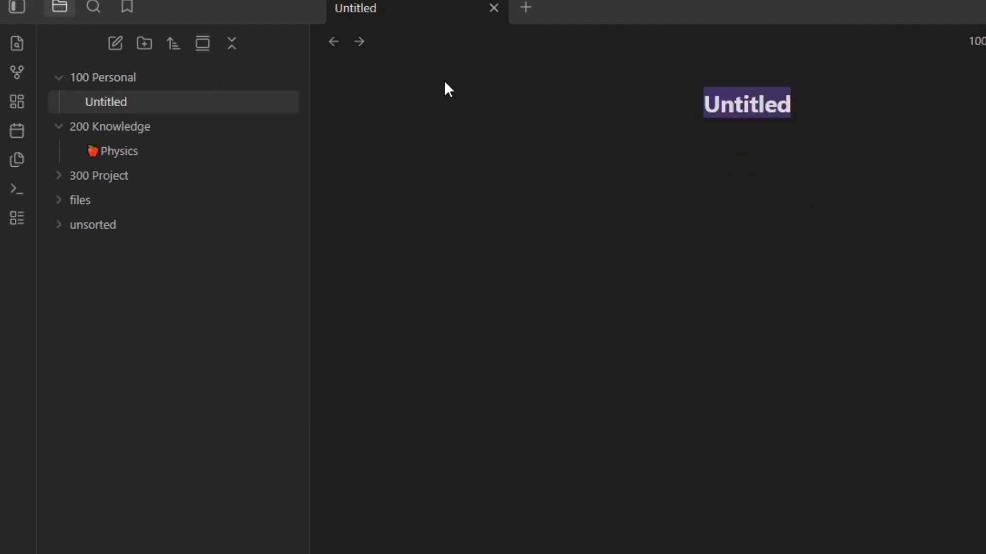
type("Giftt")
key("BackSpace")
key("BackSpace")
type("ideas")
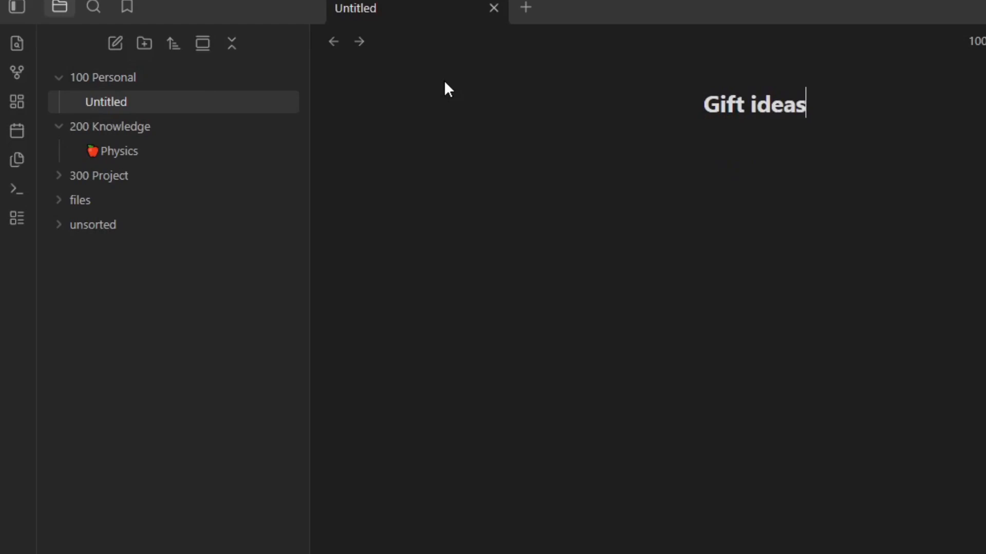
key("Return")
Create a second note in the 100 Personal folder, named Thoughts.
right_click(171, 79)
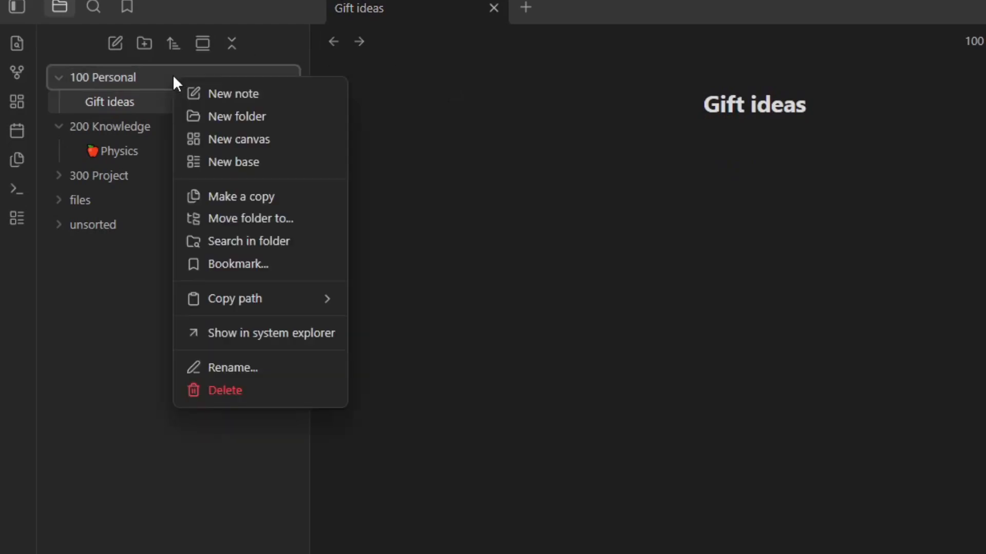
left_click(274, 92)
type("Thoughts")
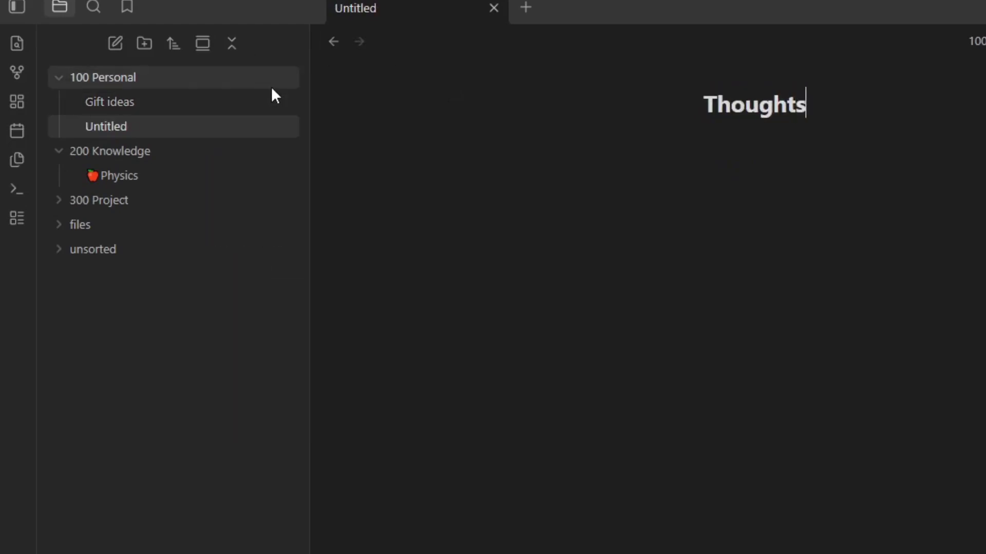
key("Return")
Create a note named YouTube inside the 300 Project folder.
right_click(133, 203)
left_click(158, 213)
type("YouTb")
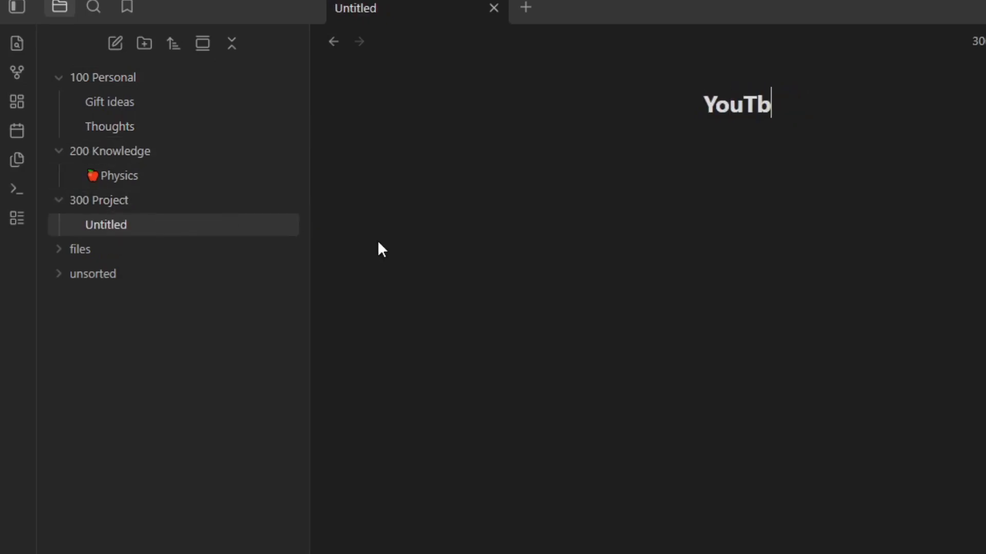
key("BackSpace")
type("uy")
key("BackSpace")
type("be")
key("Return")
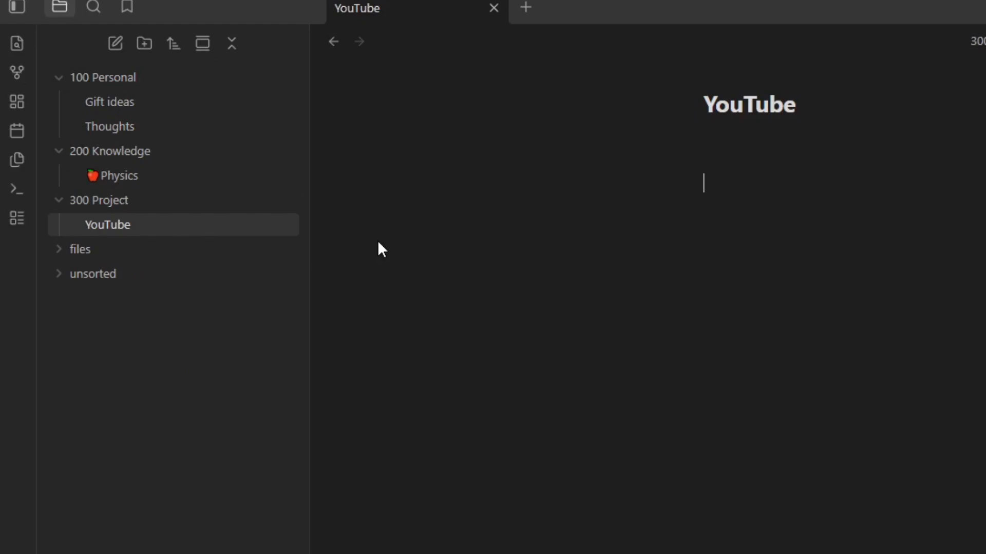
Add an internal link to Obsidian video in the YouTube note, follow it to create that note, and return to YouTube.
type("[[")
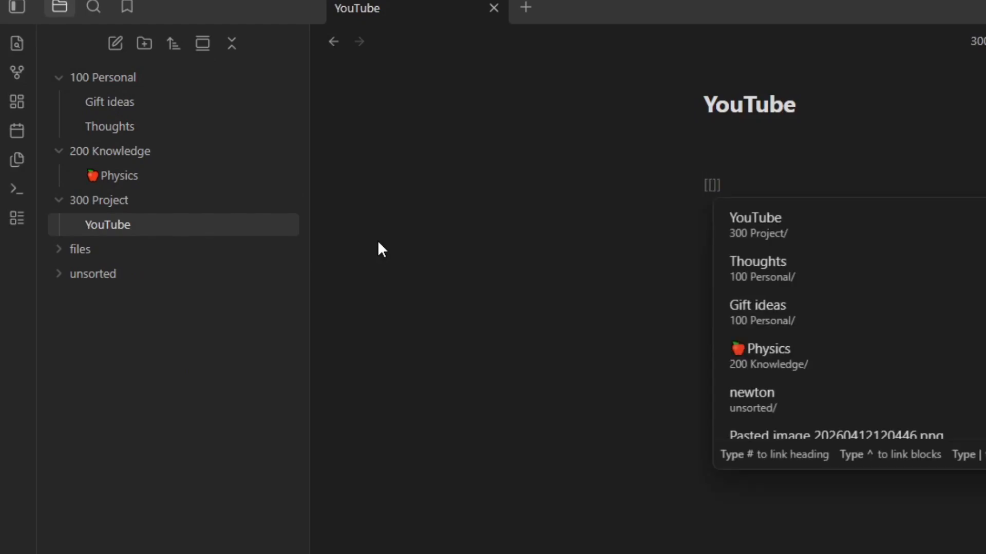
type("Obsidi")
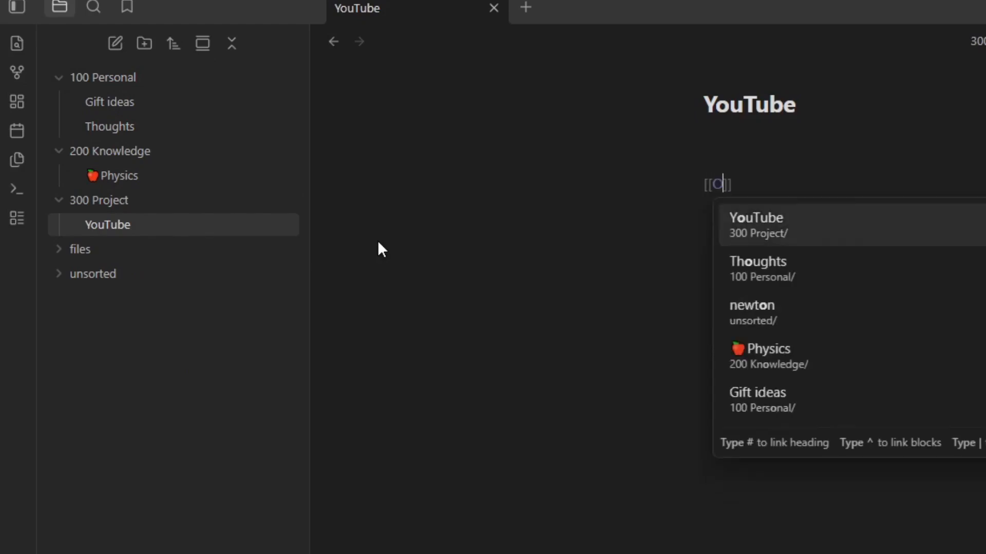
type("an video")
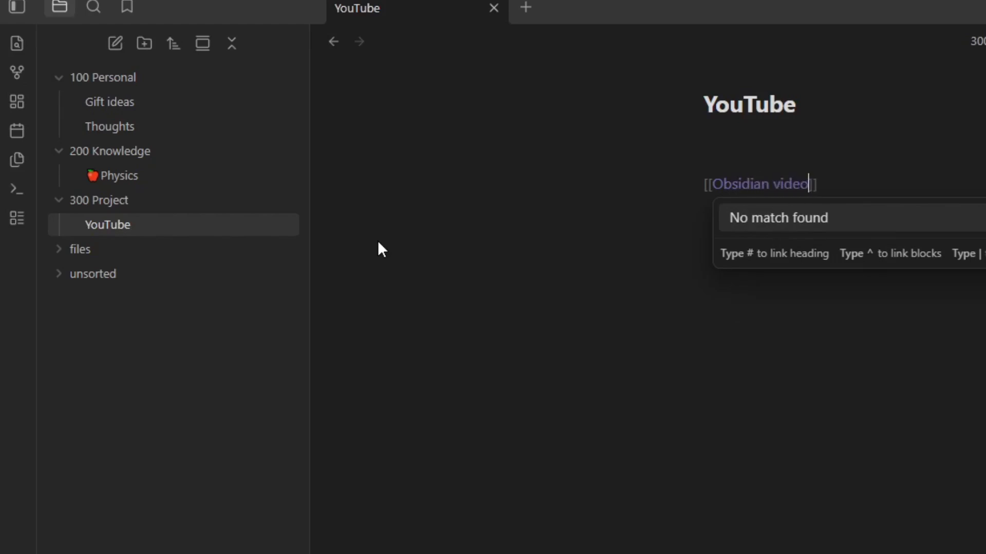
left_click(849, 143)
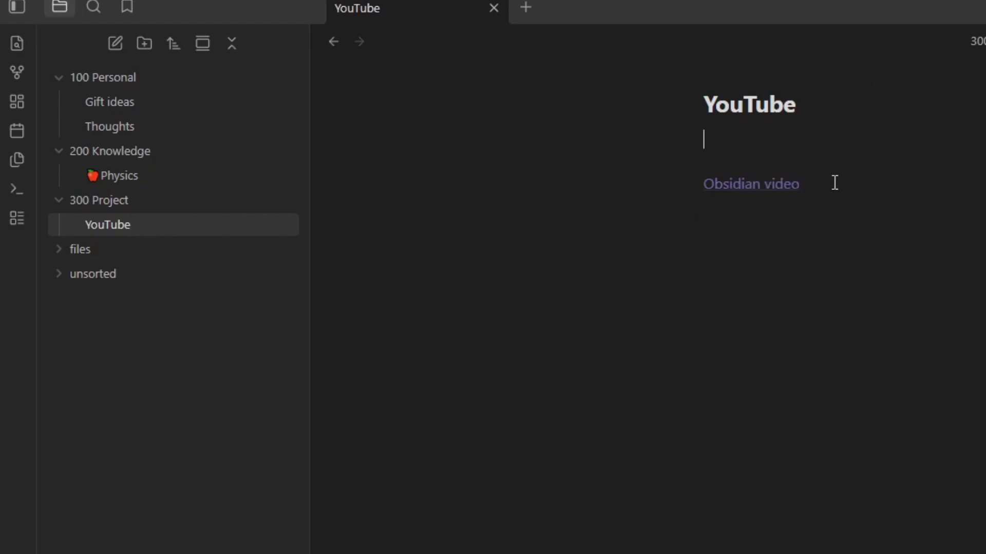
left_click(738, 188)
key("ctrl+alt+Left")
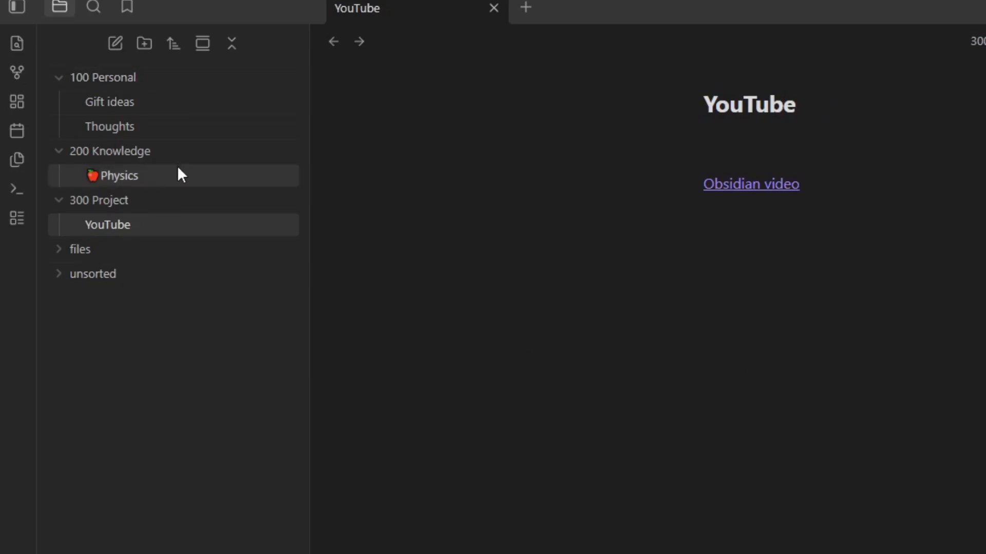
Look through the Thoughts, Gift ideas and Physics notes, follow the newton link, and return to the Physics note.
left_click(135, 127)
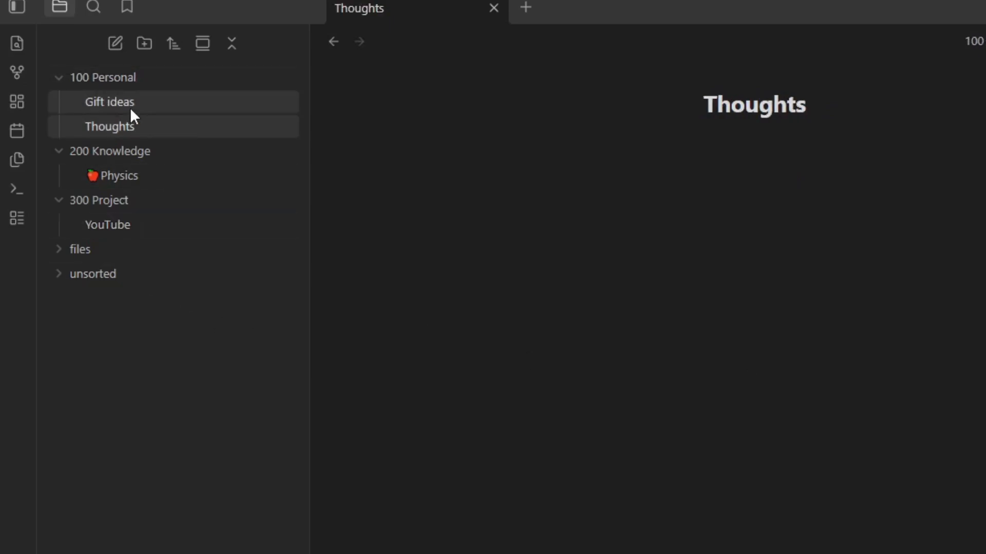
left_click(131, 105)
left_click(151, 183)
left_click(751, 210)
left_click(735, 164)
key("ctrl+v")
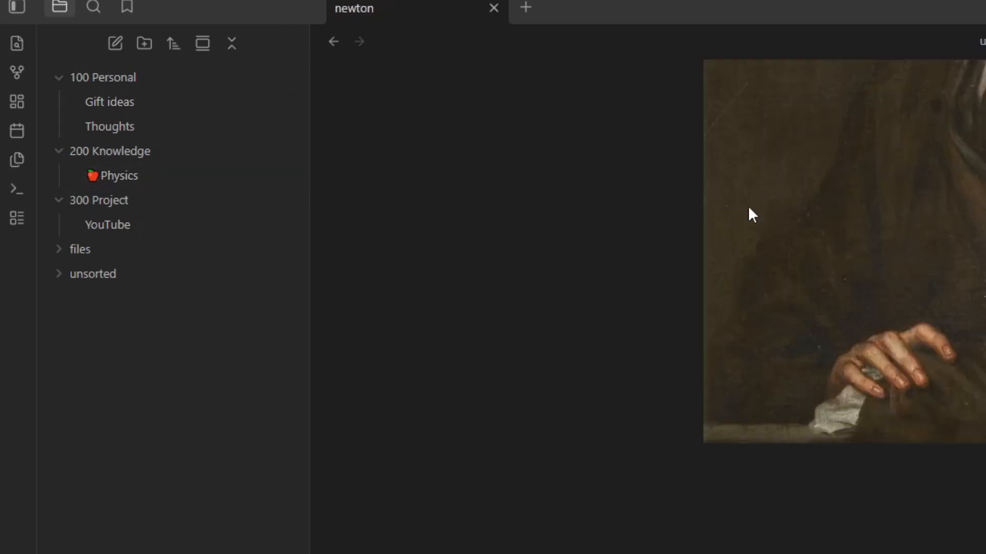
key("ctrl+alt+Left")
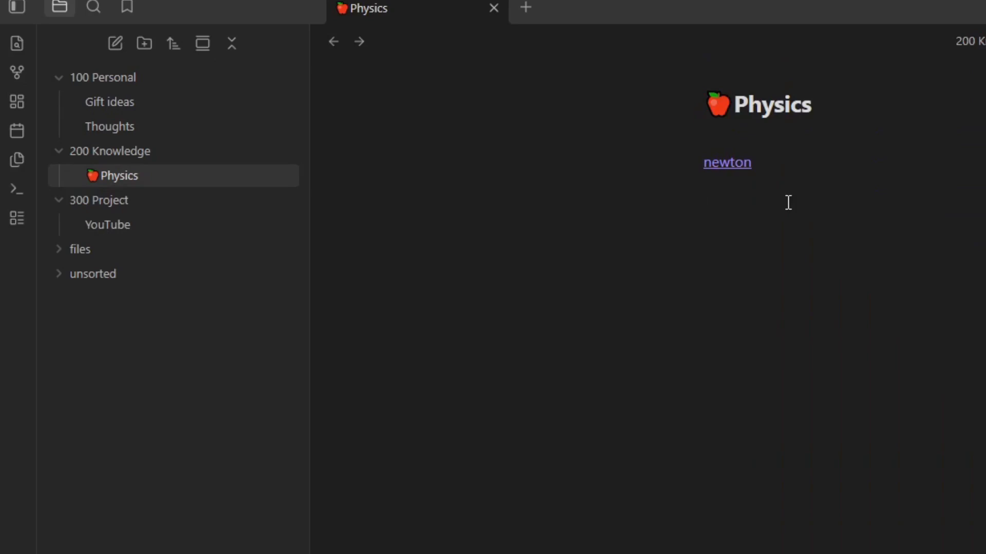
Use the quick switcher to search for "ob" and open the Obsidian video note.
key("ctrl+o")
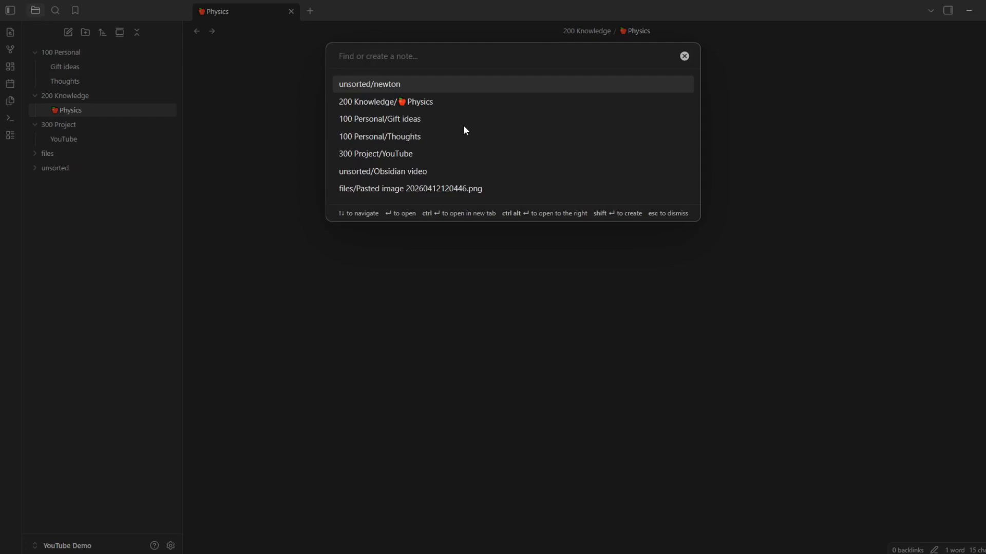
type("ob")
key("Return")
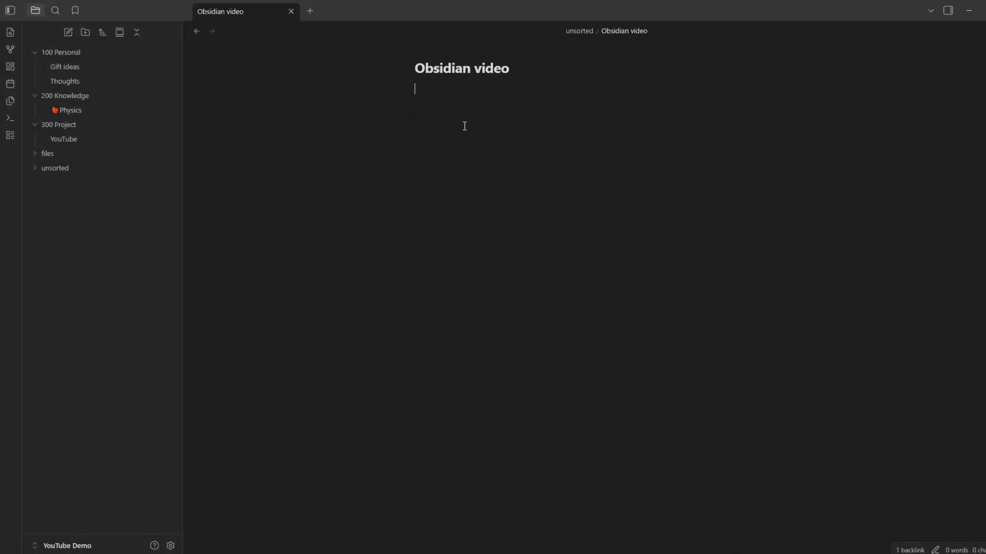